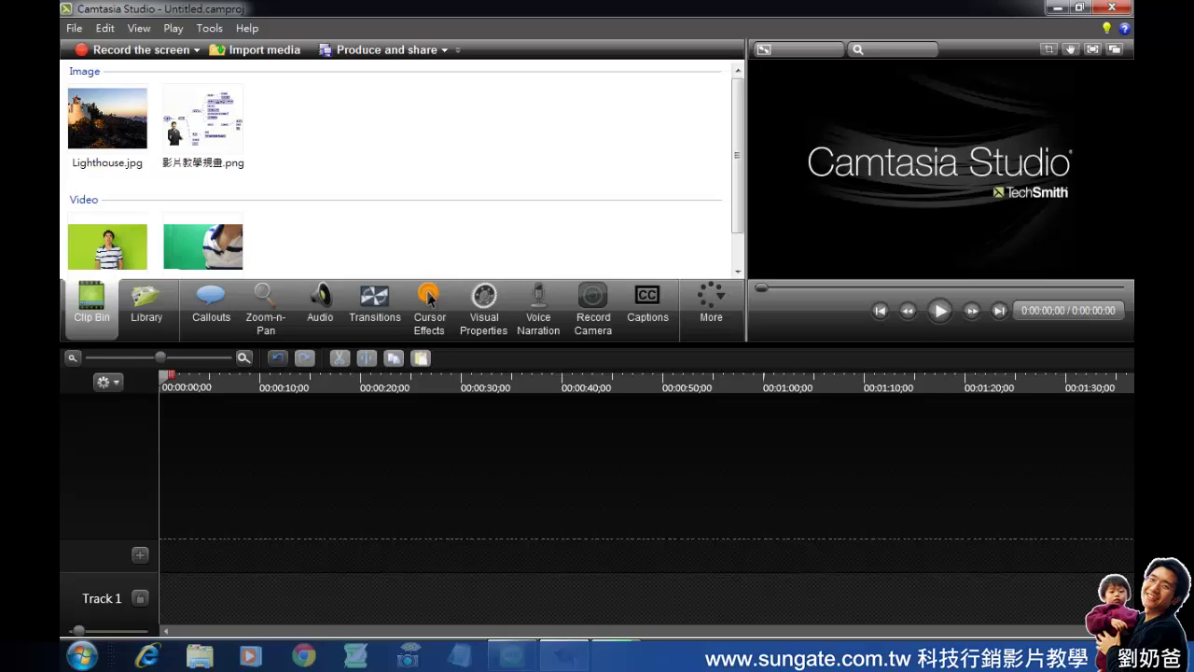
# Add the image Lighthouse.jpg from the clip bin to Track 1 of the timeline.
pyautogui.click(133, 259)
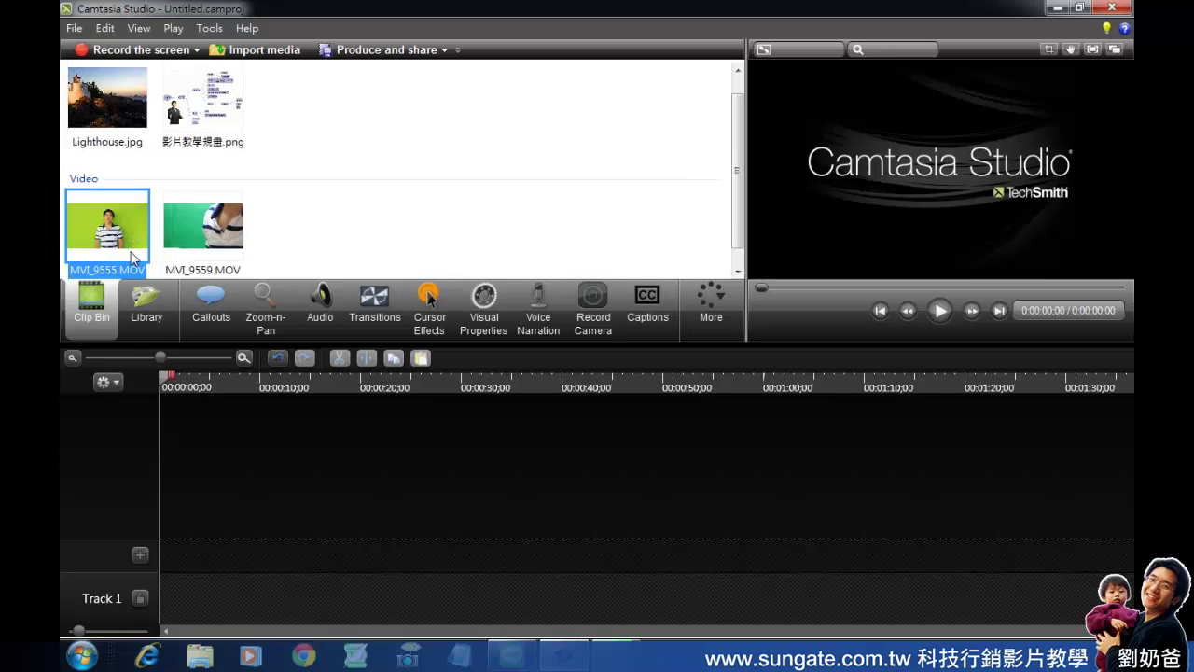
pyautogui.click(188, 237)
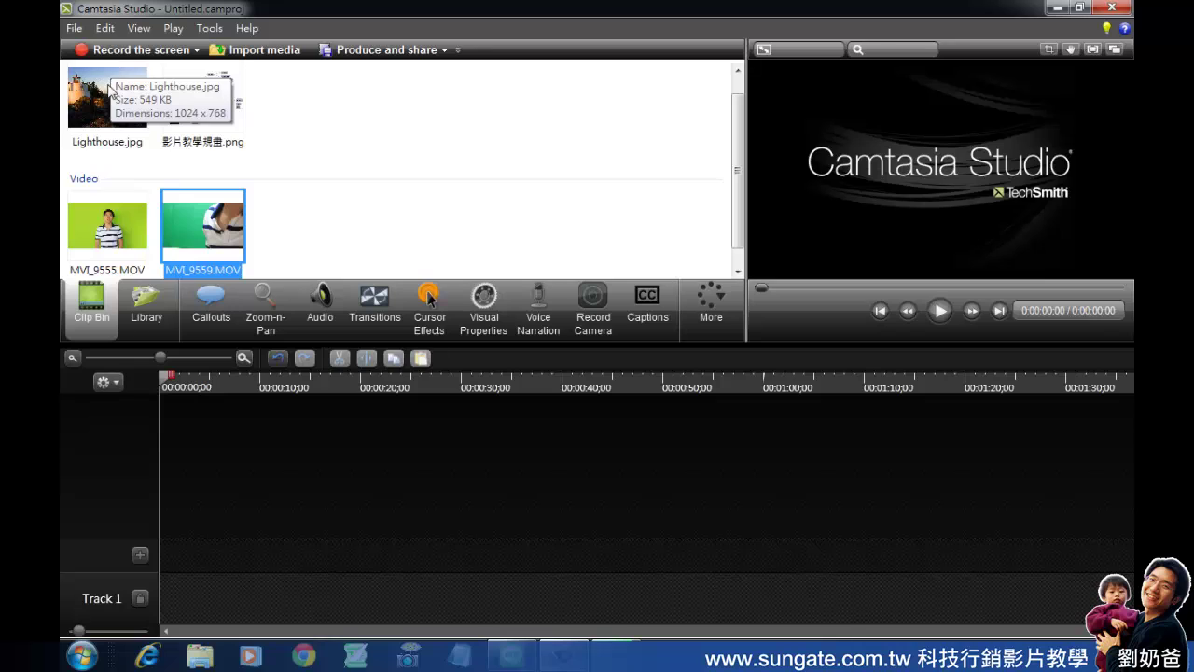
pyautogui.moveTo(104, 105); pyautogui.dragTo(189, 605)
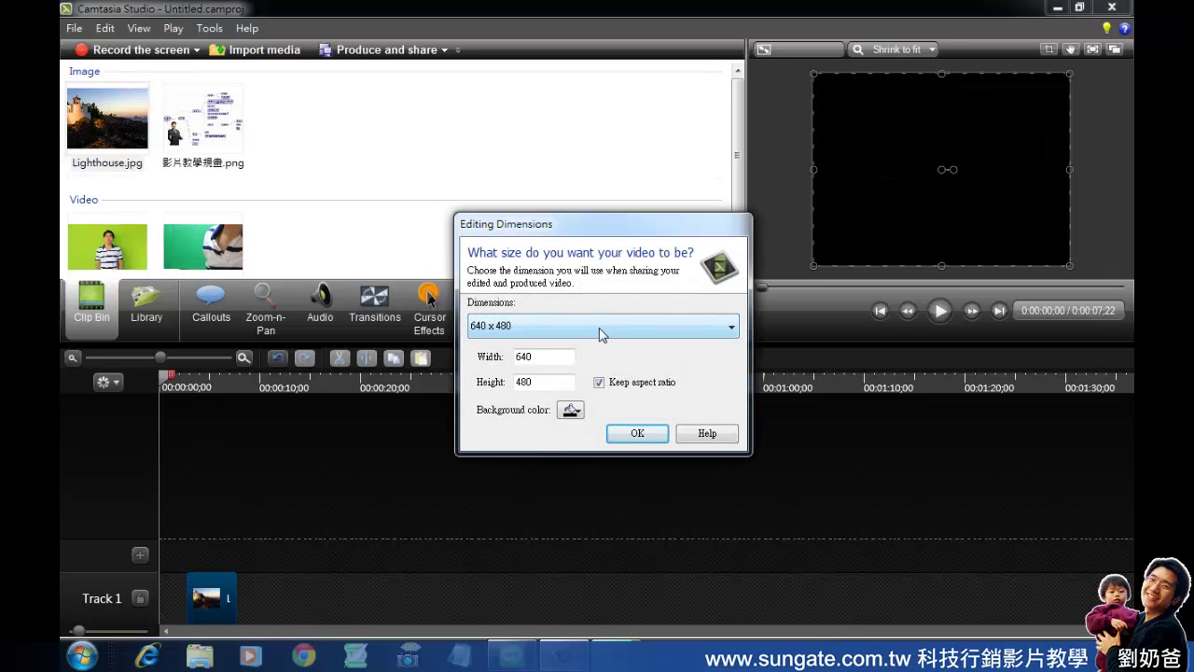
# Set the editing dimensions to 1280 x 720 (YouTube & Screencast 16:9) with a black background color and accept them.
pyautogui.click(600, 328)
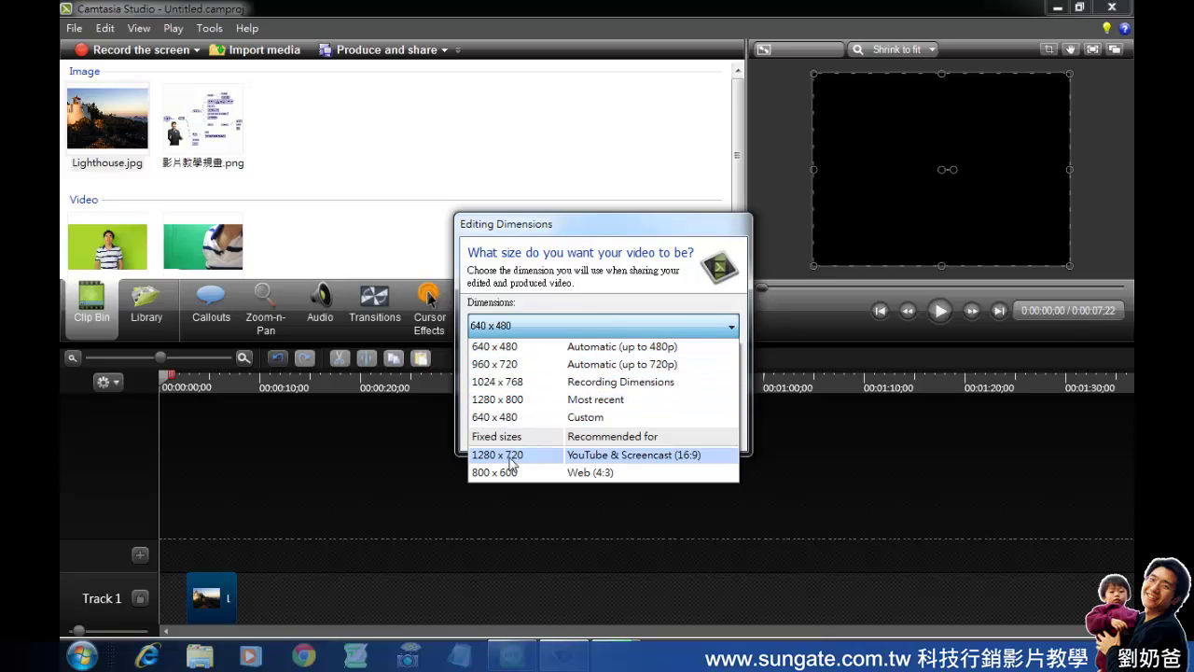
pyautogui.click(607, 461)
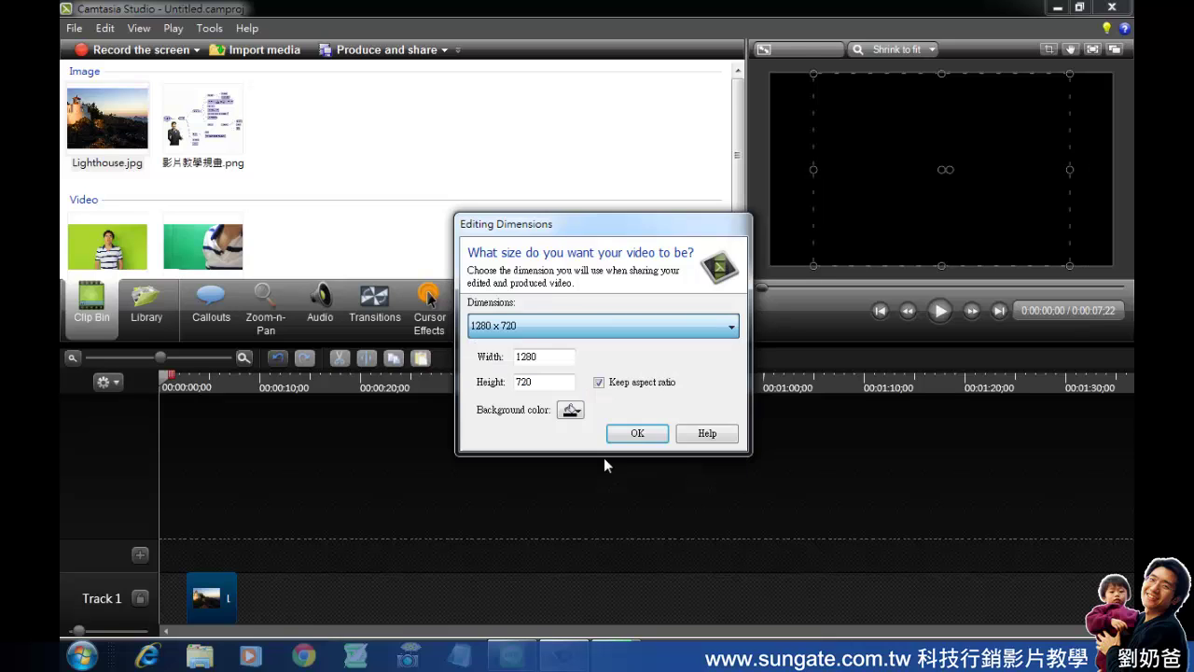
pyautogui.click(571, 411)
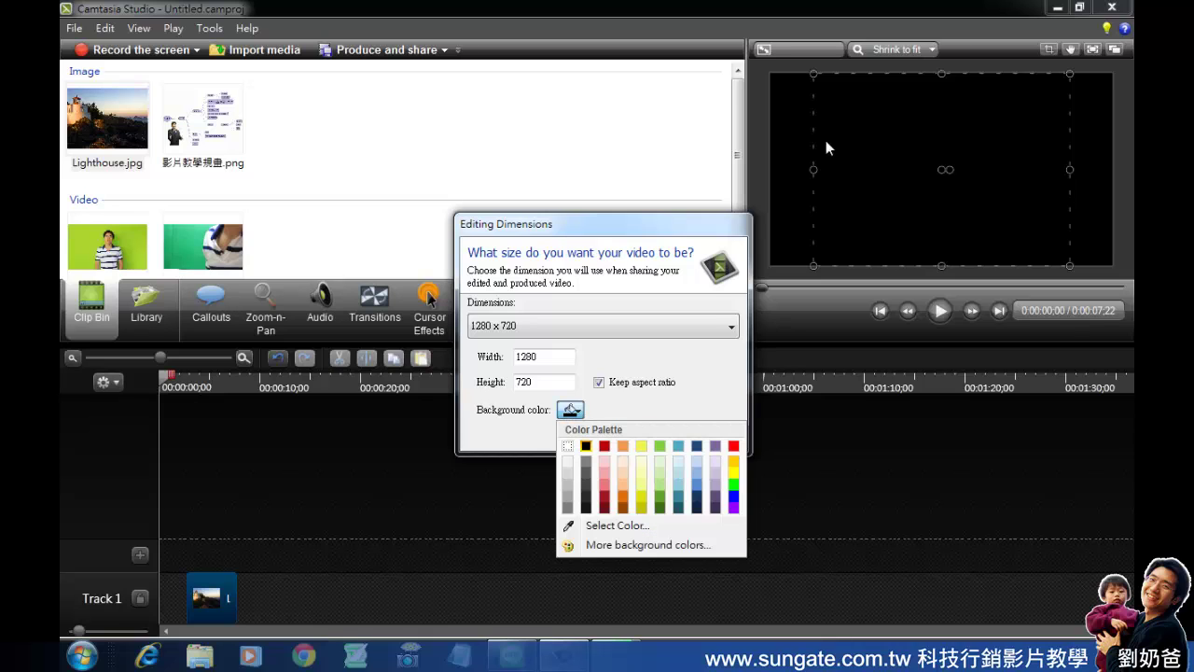
pyautogui.click(567, 447)
pyautogui.click(571, 411)
pyautogui.click(585, 447)
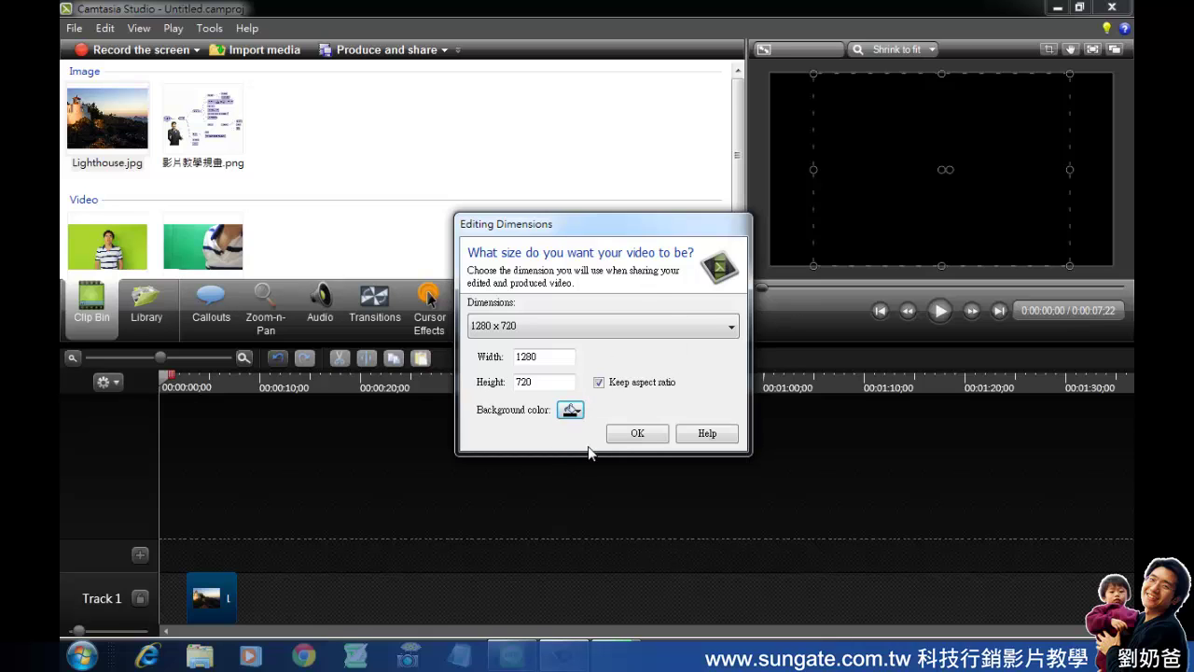
pyautogui.click(638, 433)
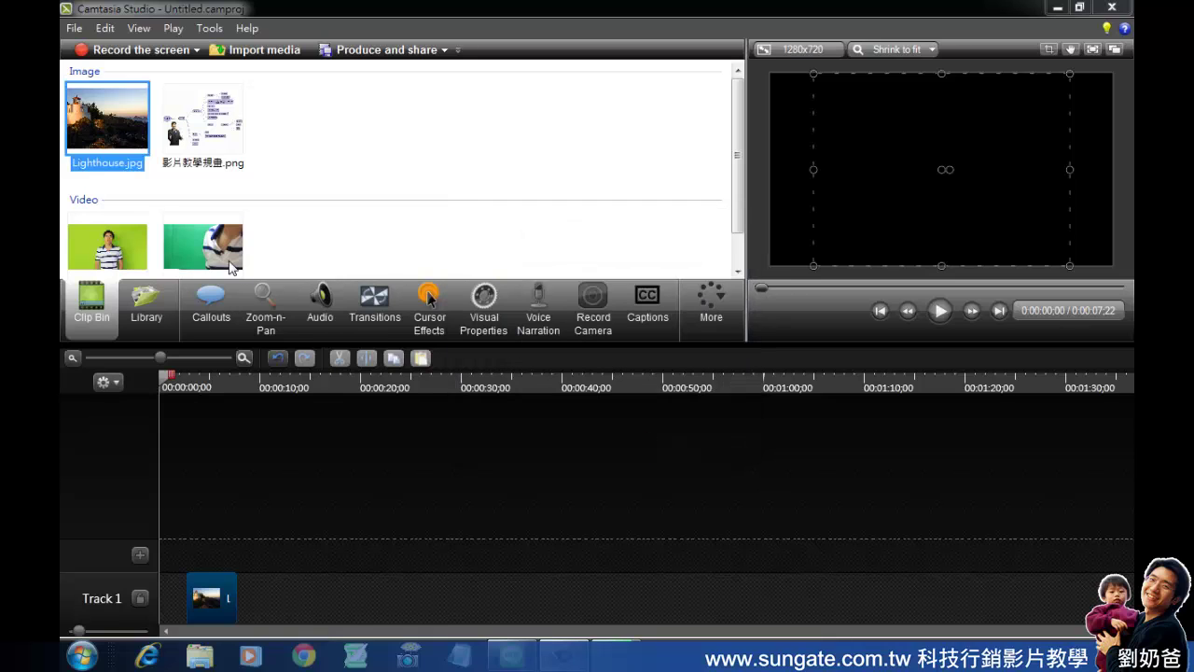
# Move the lighthouse clip to the very start of Track 1 and preview it briefly.
pyautogui.moveTo(213, 593); pyautogui.dragTo(184, 594)
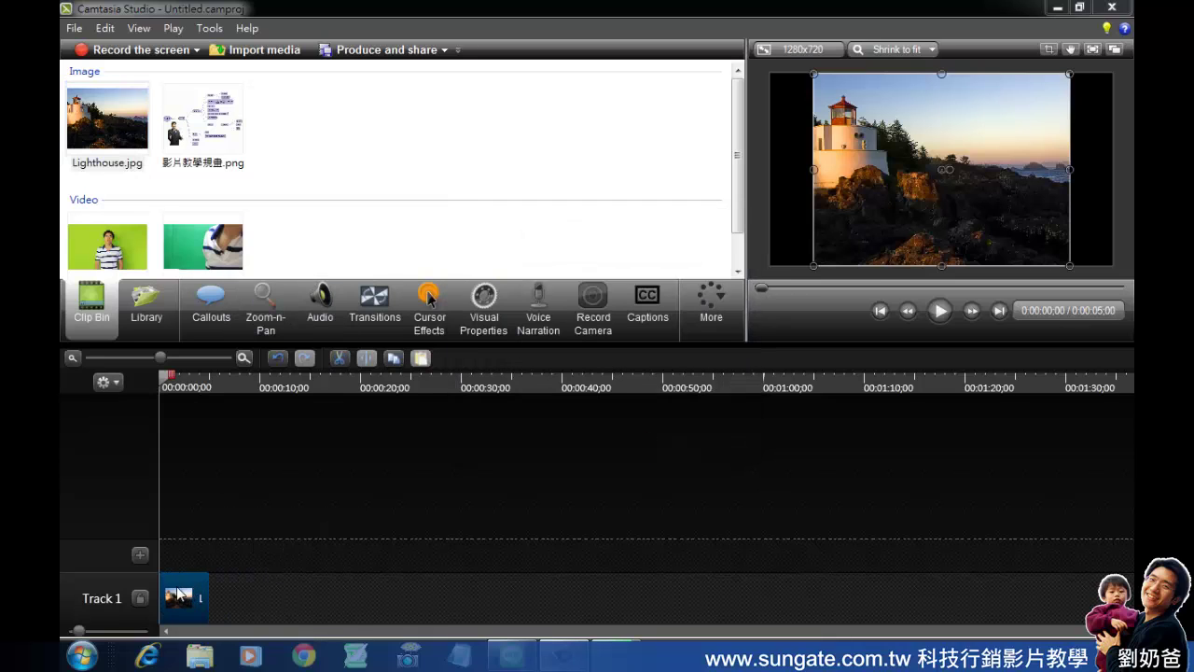
pyautogui.click(940, 310)
pyautogui.click(940, 310)
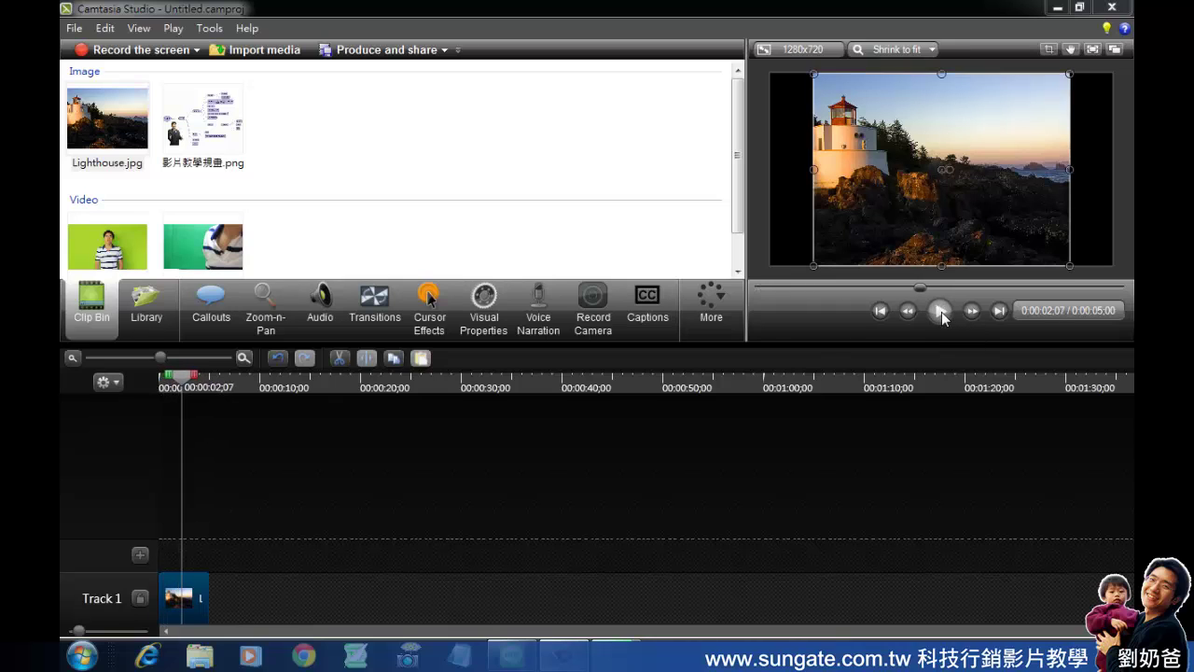
# Stretch the lighthouse image on the canvas to its full width and slightly beyond its upper and lower edges.
pyautogui.moveTo(830, 181); pyautogui.dragTo(782, 176)
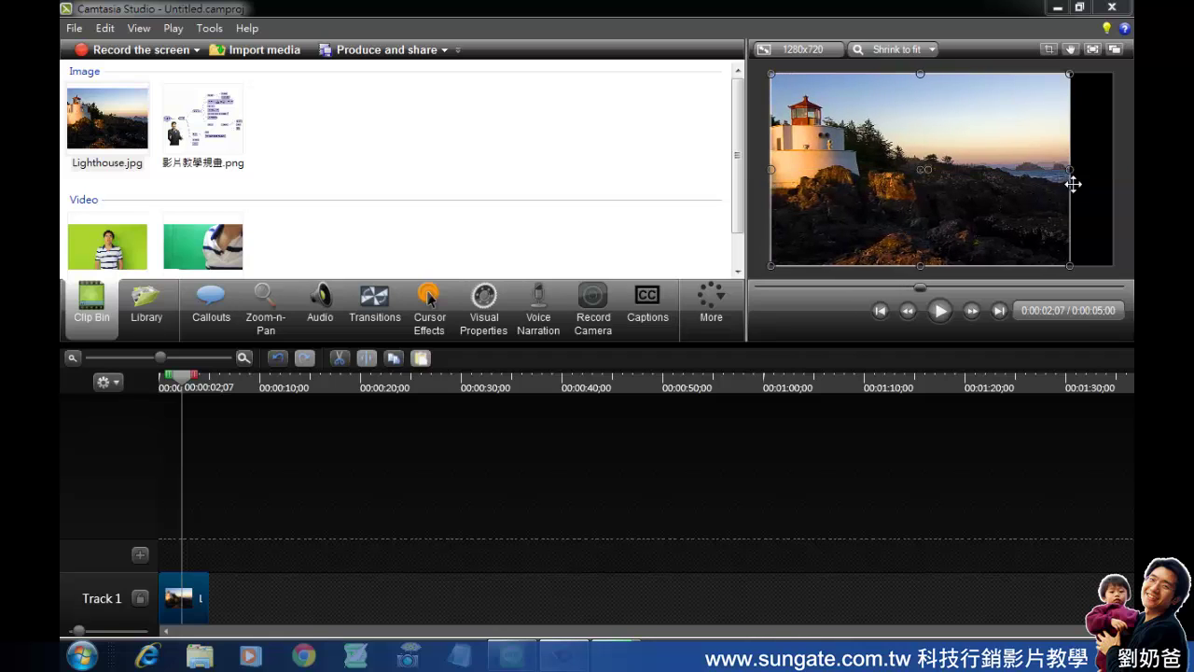
pyautogui.moveTo(1070, 171); pyautogui.dragTo(1116, 179)
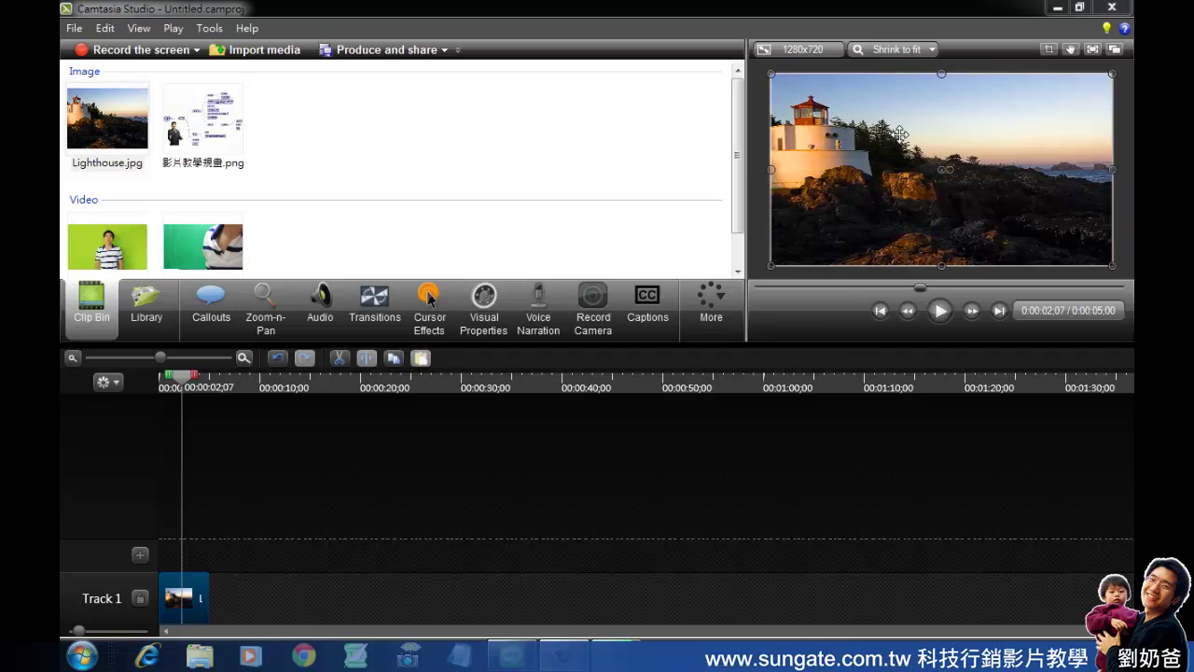
pyautogui.moveTo(941, 75); pyautogui.dragTo(942, 58)
pyautogui.moveTo(941, 265); pyautogui.dragTo(961, 278)
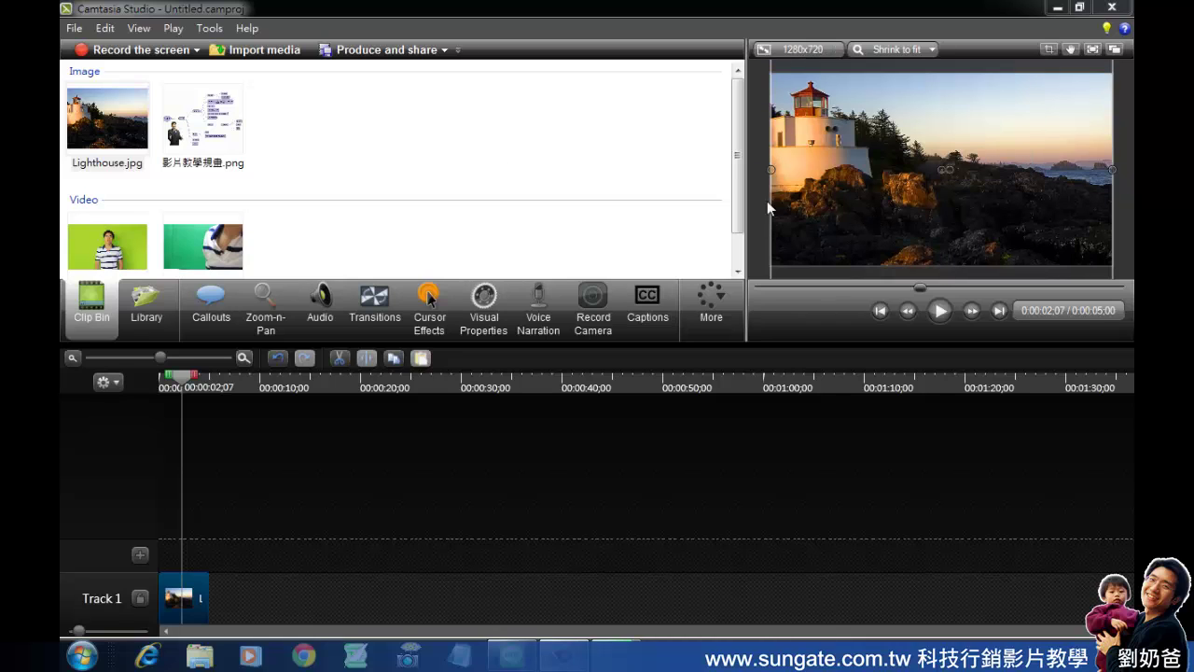
# Play the timeline from the start to check the stretched lighthouse background.
pyautogui.click(164, 381)
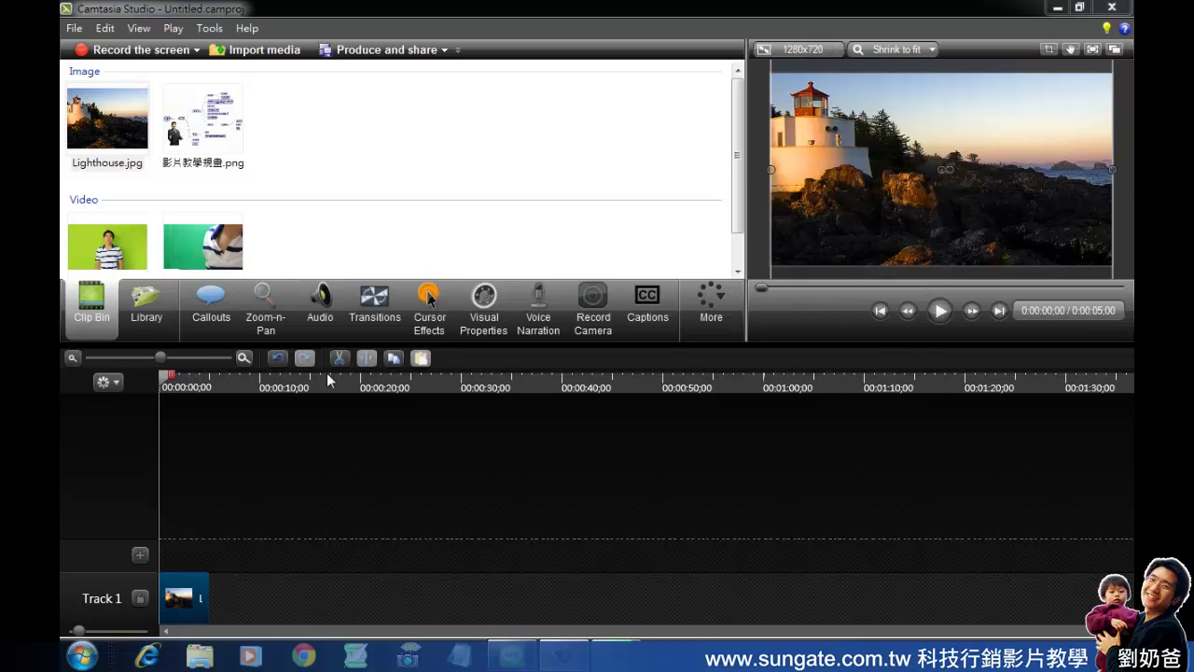
pyautogui.click(941, 314)
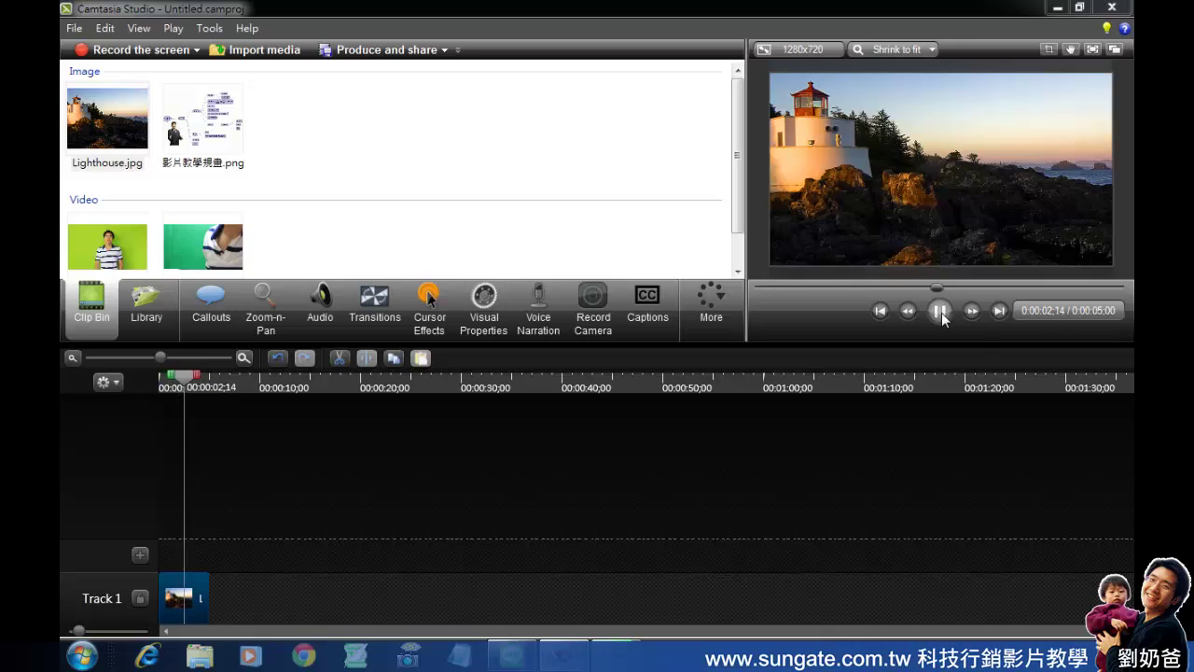
pyautogui.click(942, 314)
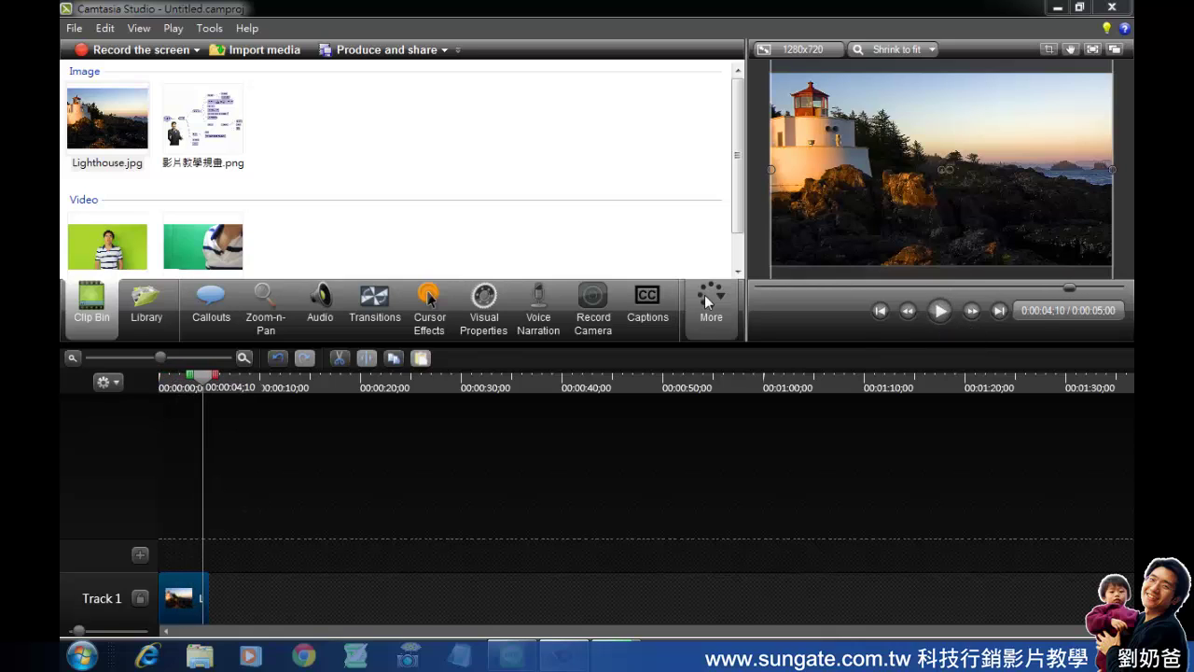
# Add the green-screen video MVI_9555.MOV to the start of Track 2 and preview it from the beginning.
pyautogui.click(120, 252)
pyautogui.moveTo(136, 289); pyautogui.dragTo(225, 558)
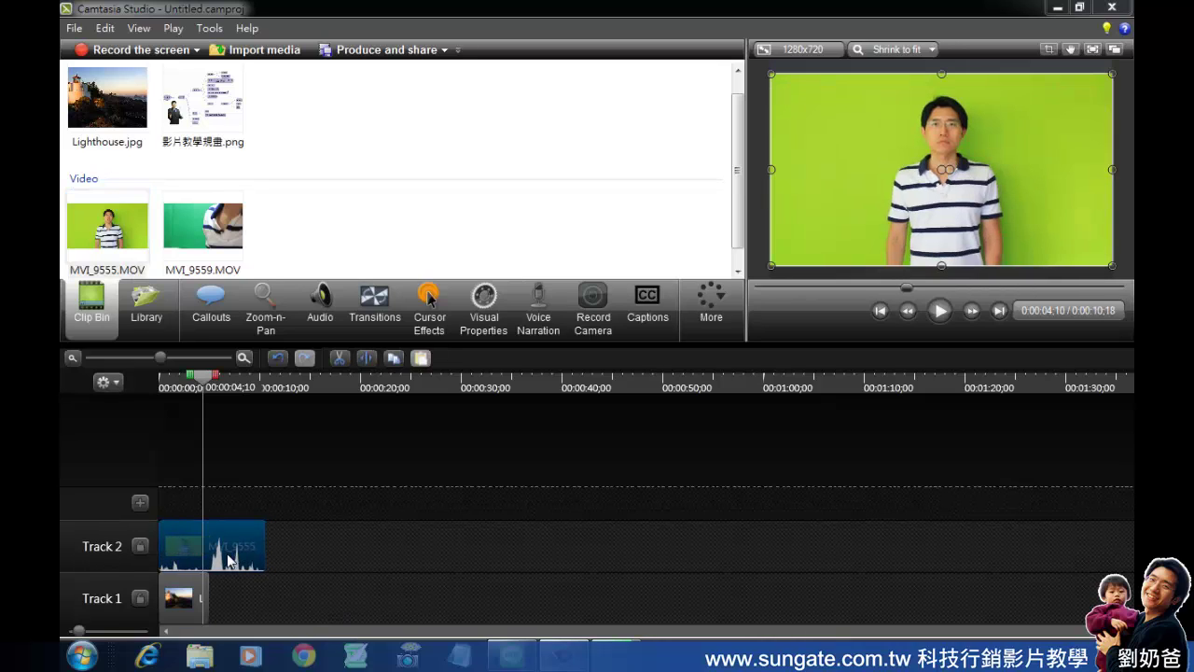
pyautogui.moveTo(227, 378); pyautogui.dragTo(160, 384)
pyautogui.click(941, 311)
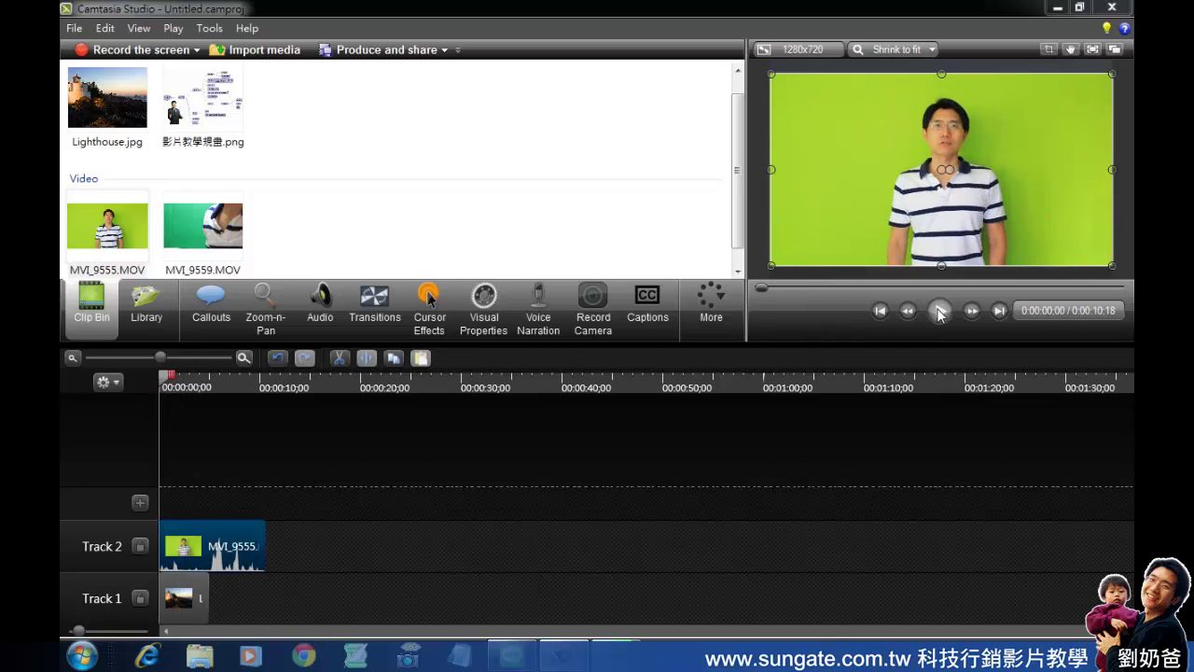
pyautogui.click(940, 311)
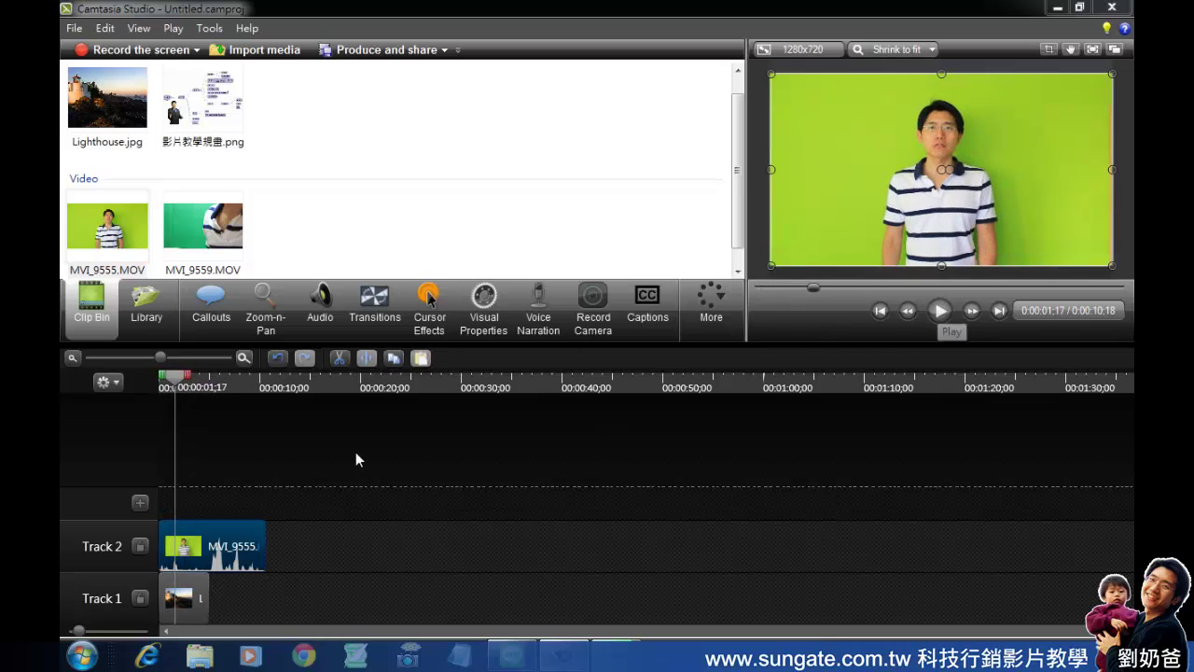
# Separate the video and audio of the MVI_9555 clip and delete its audio from Track 3.
pyautogui.rightClick(221, 556)
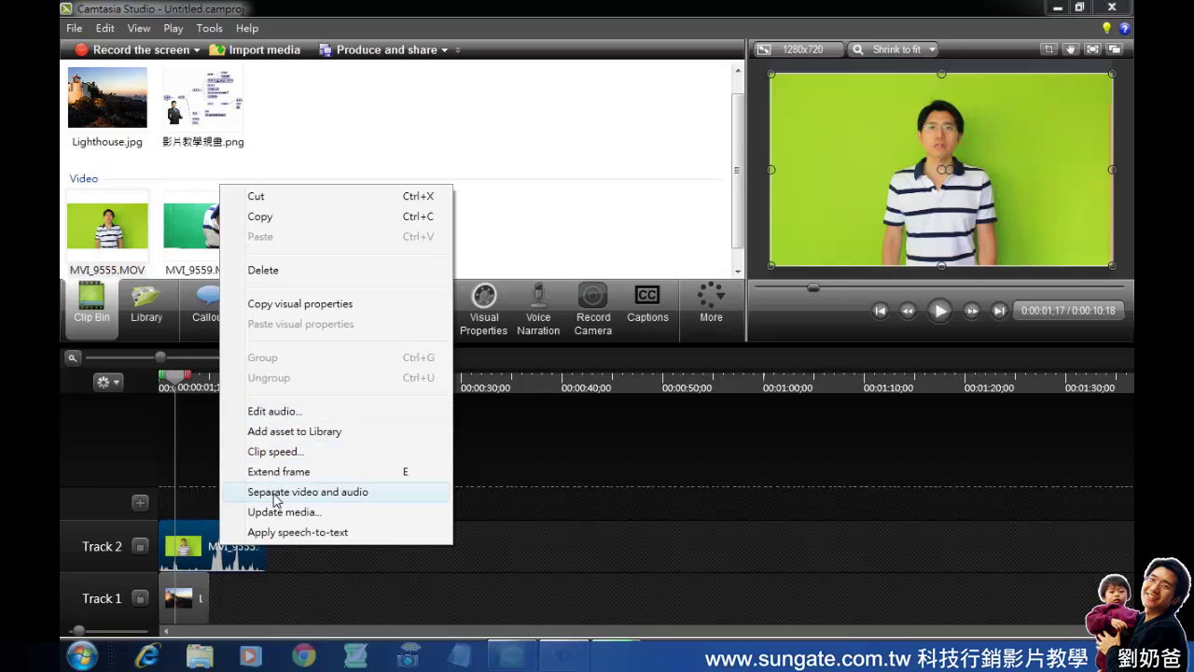
pyautogui.click(373, 492)
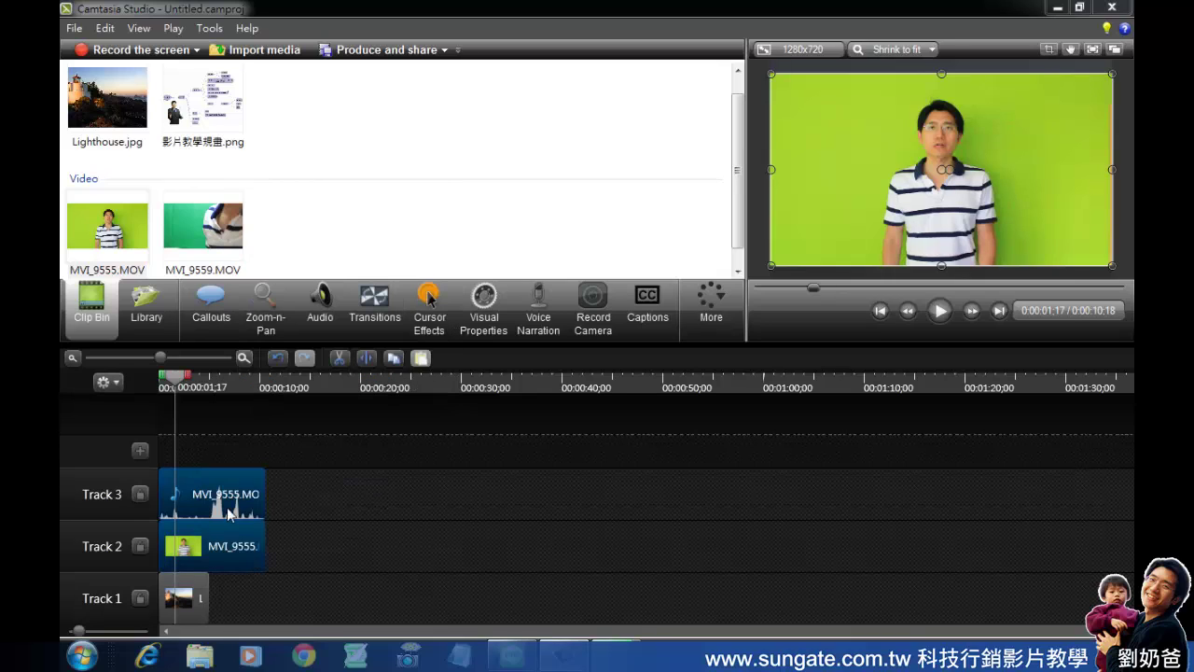
pyautogui.click(212, 545)
pyautogui.click(223, 501)
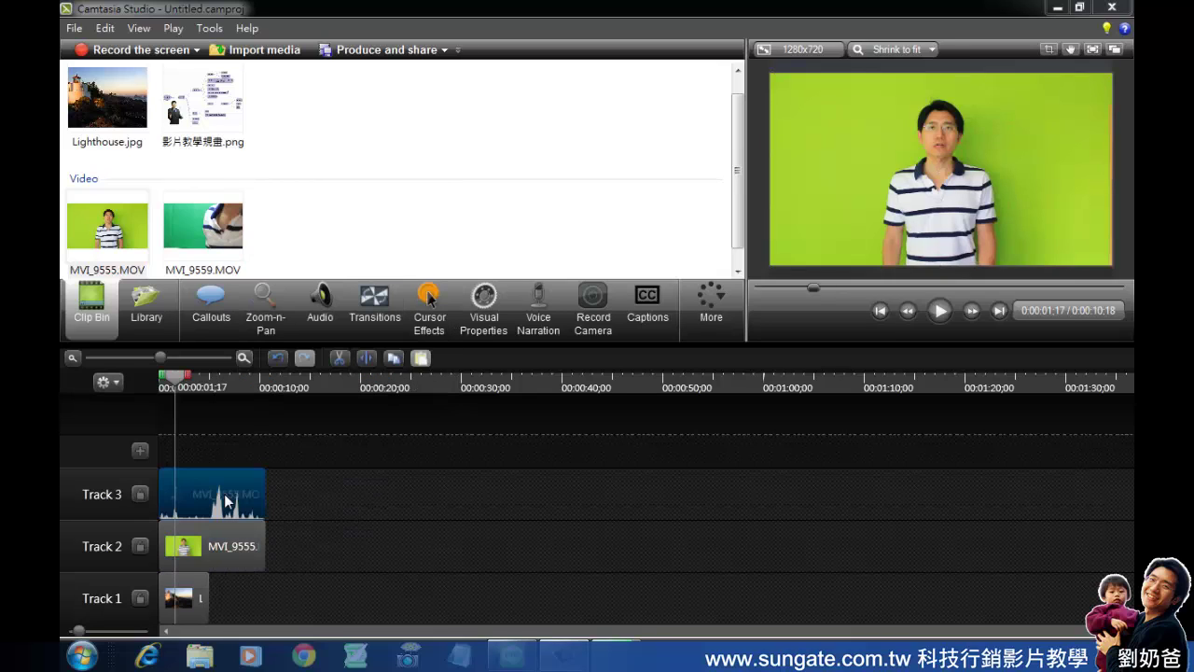
pyautogui.press('Delete')
# Play the timeline from the start to check the MVI_9555 clip without its audio.
pyautogui.moveTo(177, 382); pyautogui.dragTo(162, 383)
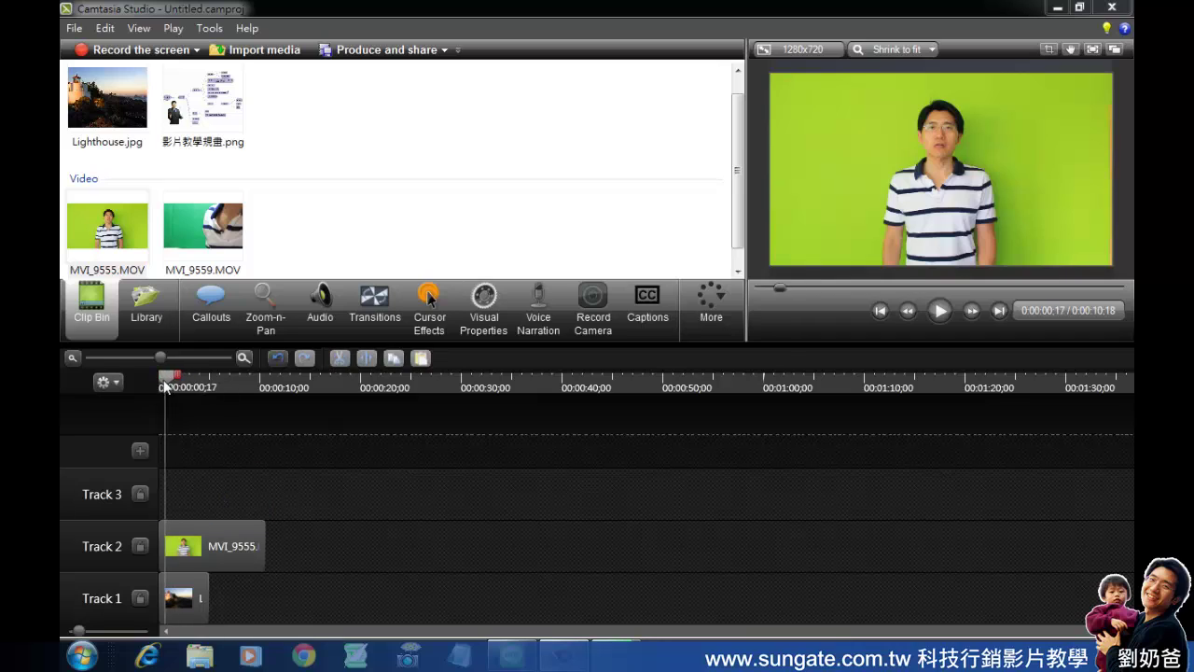
pyautogui.click(199, 539)
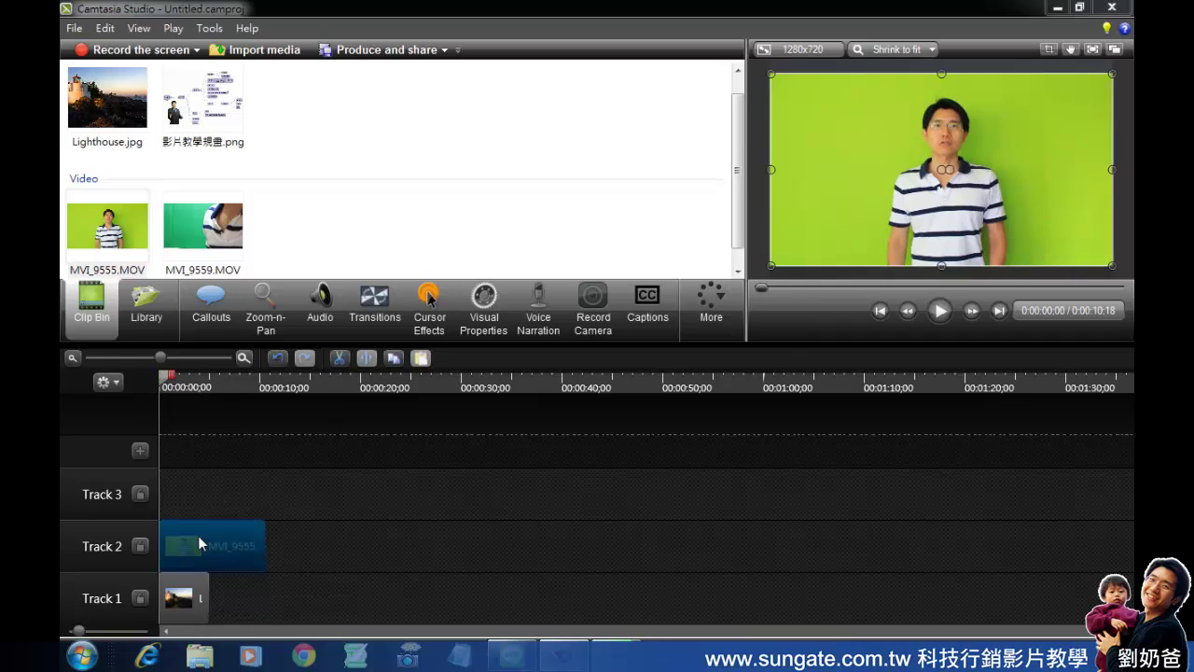
pyautogui.click(199, 591)
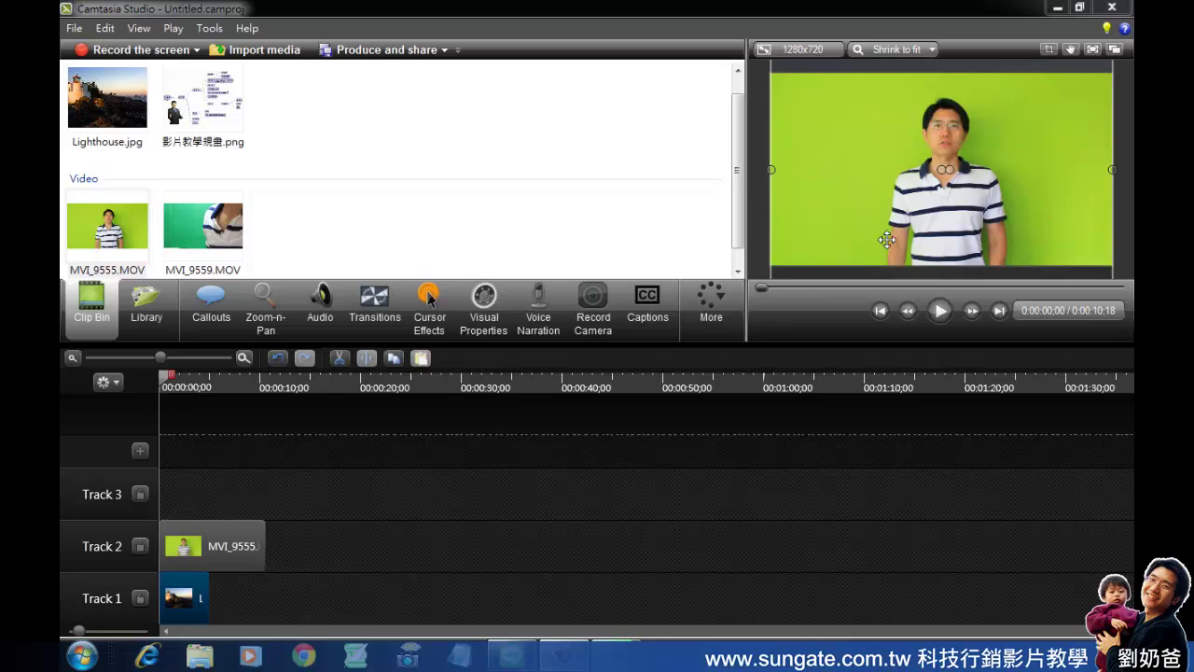
pyautogui.click(941, 314)
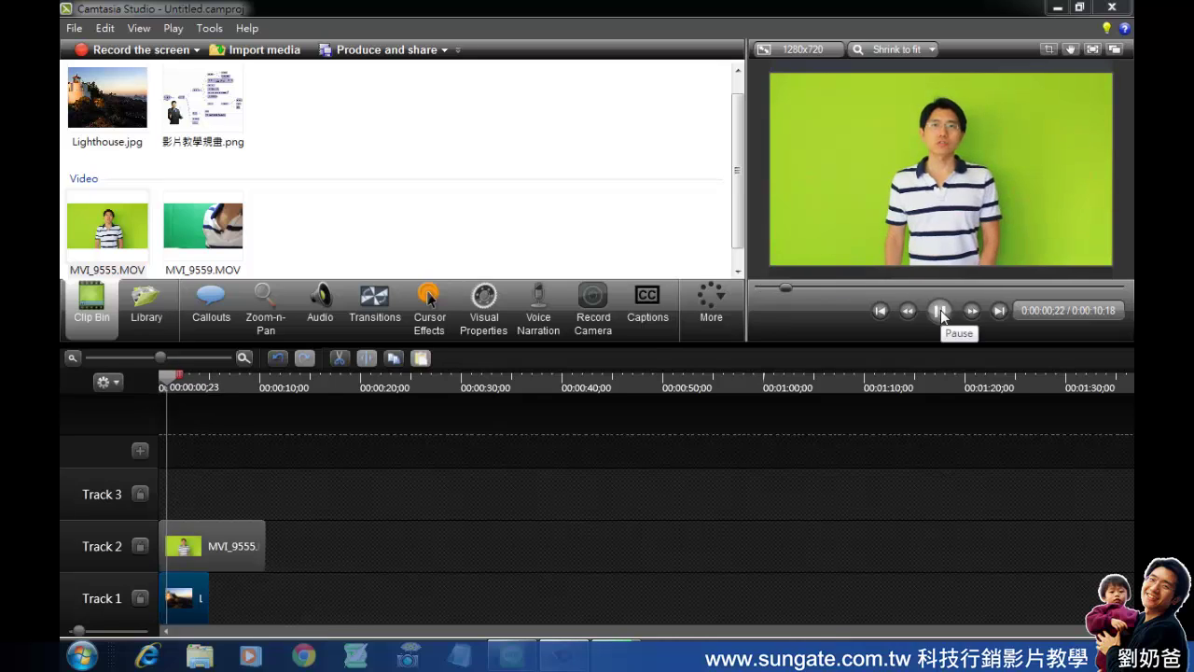
pyautogui.click(940, 314)
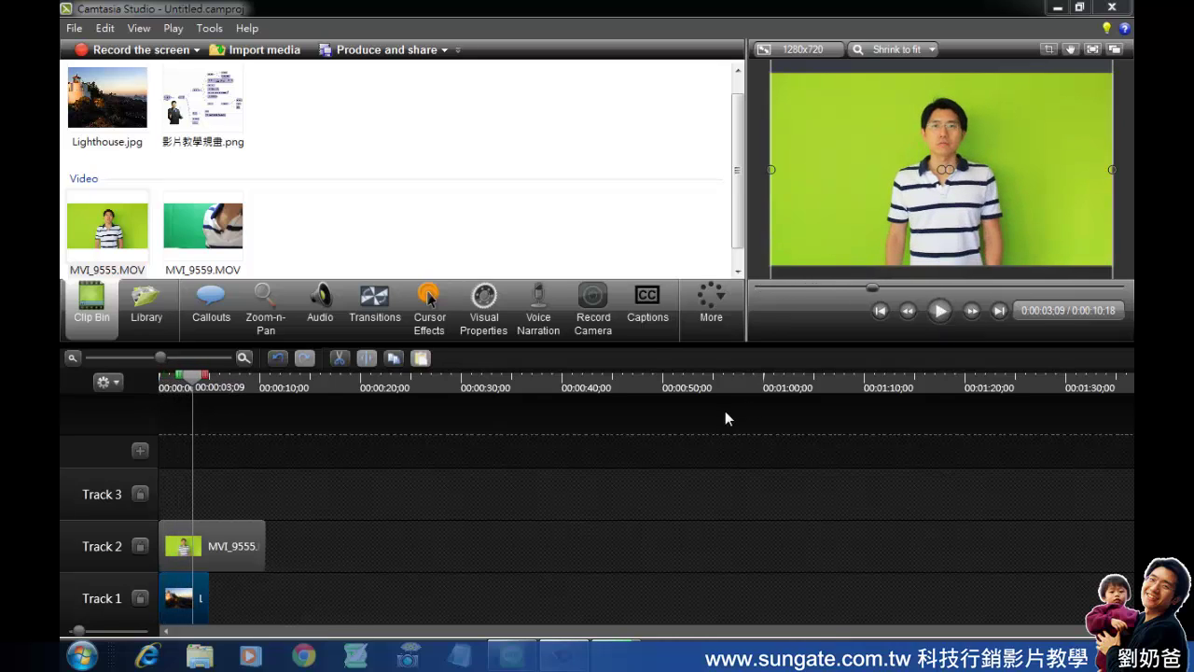
# Split the MVI_9555 clip on Track 2 at 5 seconds, where the lighthouse clip ends.
pyautogui.click(252, 541)
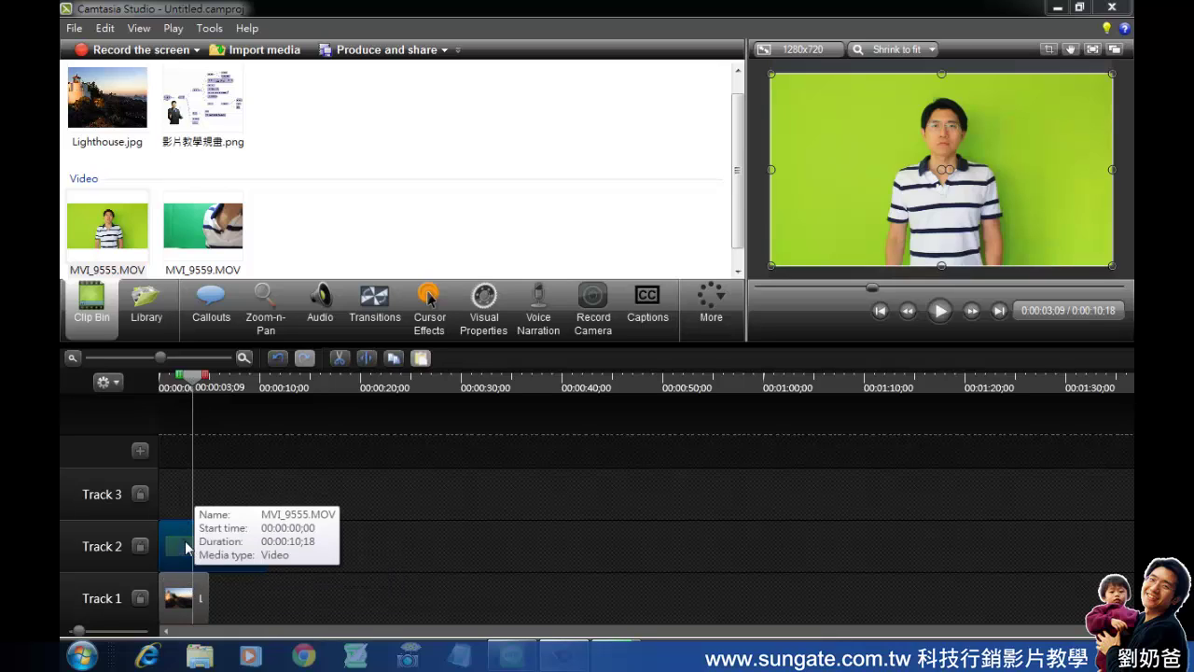
pyautogui.moveTo(197, 383); pyautogui.dragTo(210, 384)
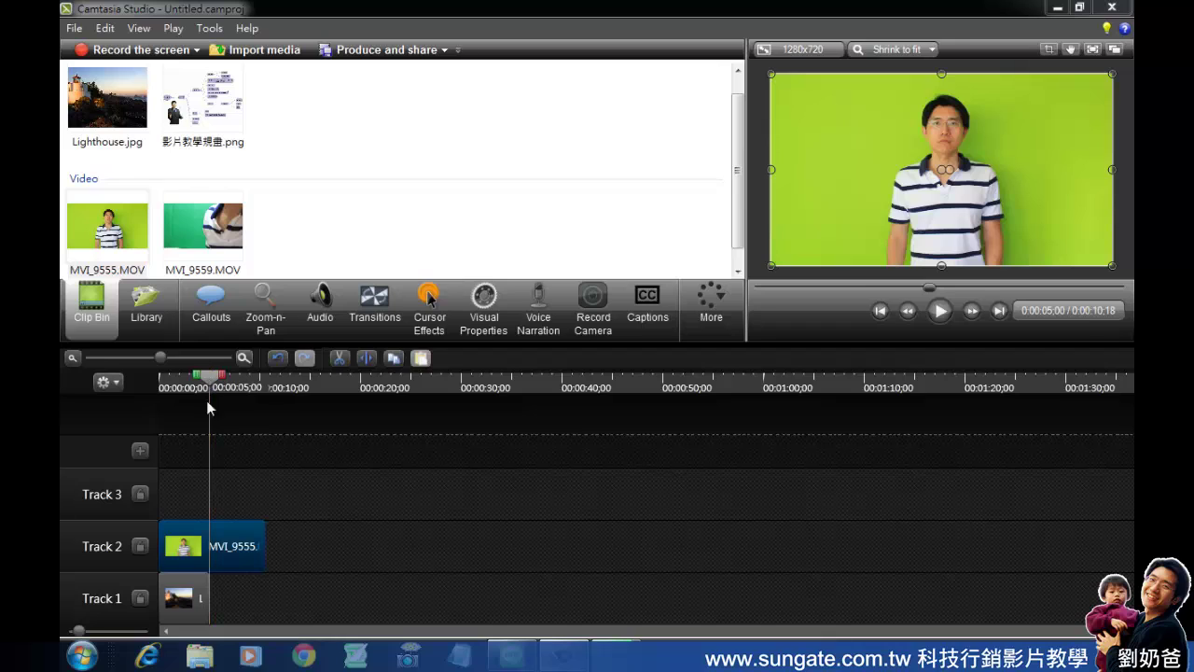
pyautogui.press('s')
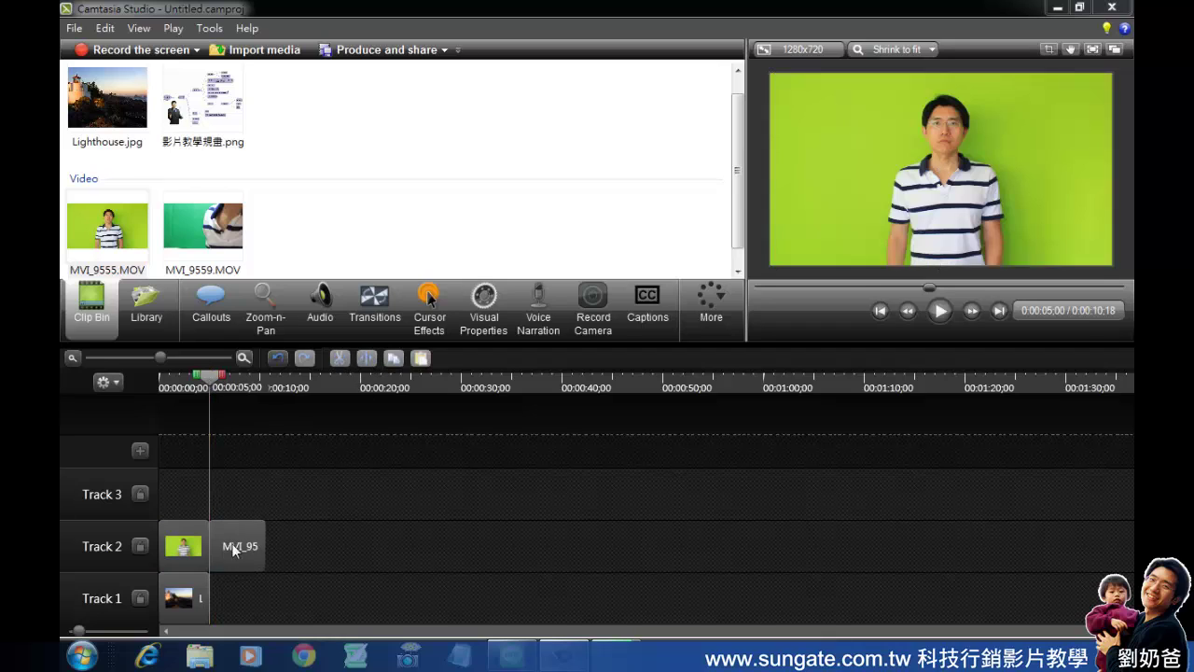
pyautogui.moveTo(235, 547)
pyautogui.mouseDown()
pyautogui.moveTo(246, 554)
pyautogui.moveTo(215, 552)
pyautogui.mouseUp()
pyautogui.click(198, 548)
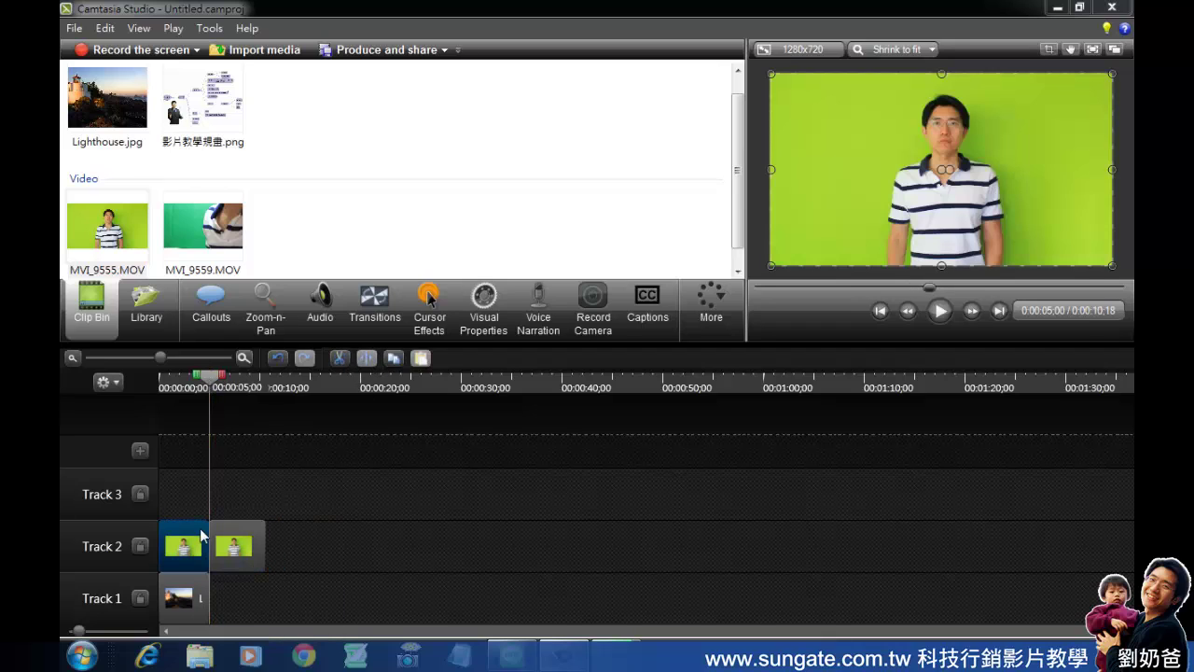
# Remove the green background color from the second part of the MVI_9555 clip by sampling it in the preview.
pyautogui.click(233, 550)
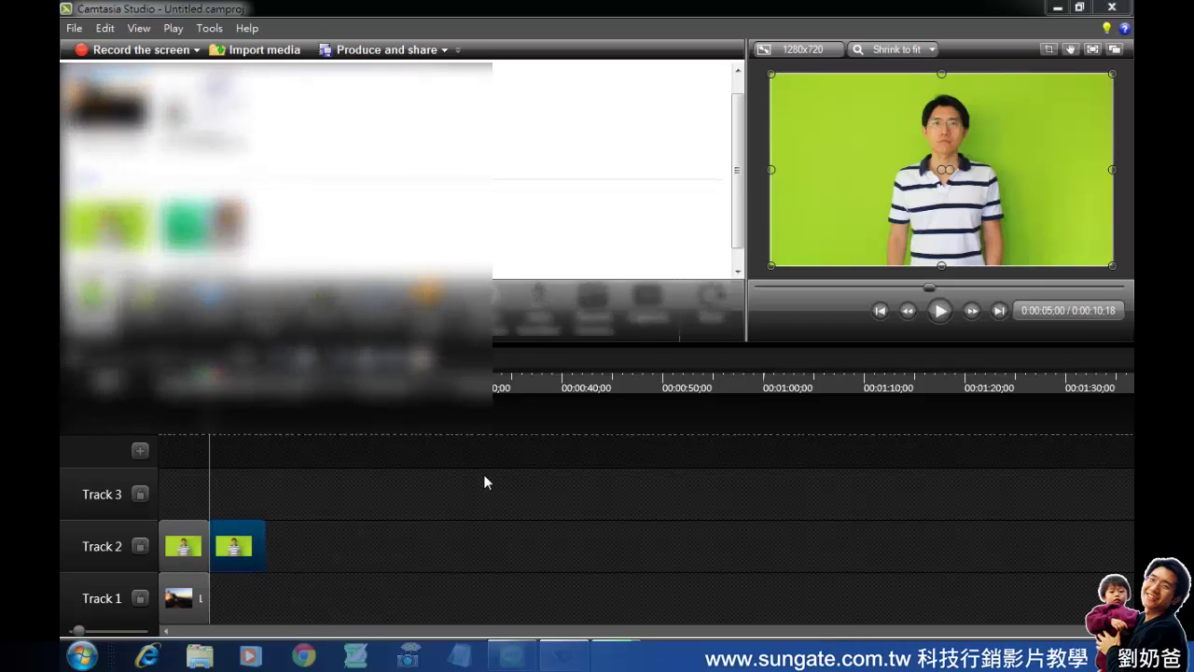
pyautogui.click(485, 318)
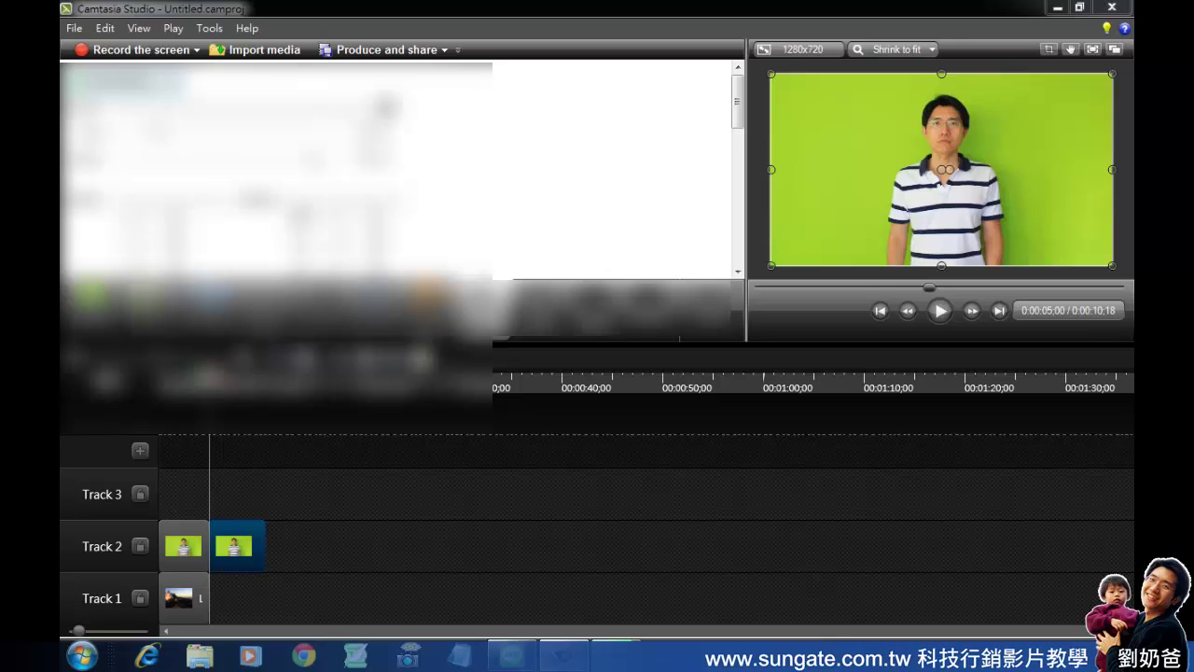
pyautogui.scroll(-3, 275, 168)
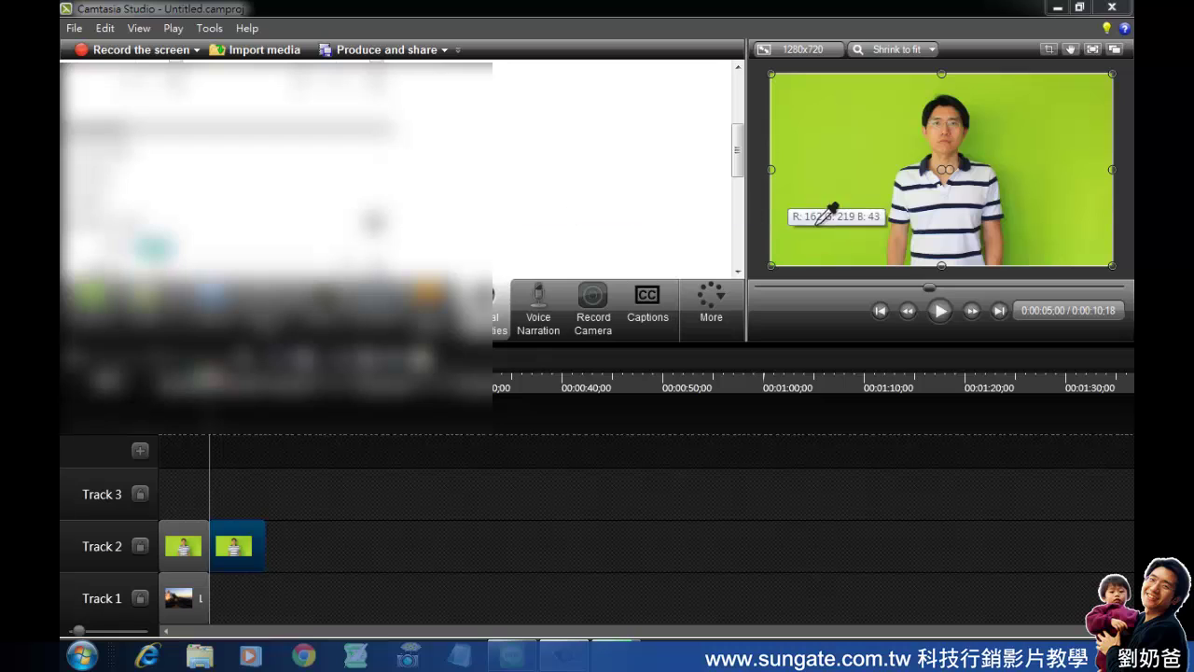
pyautogui.click(1047, 209)
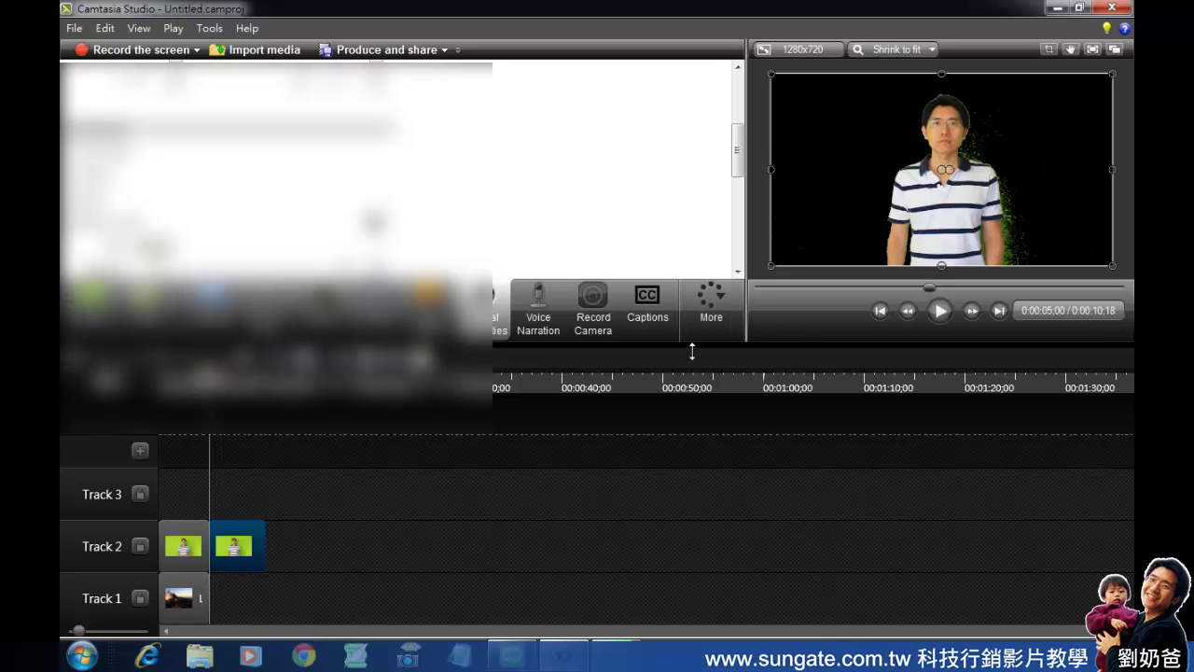
# Enlarge the video preview by shrinking the timeline's height and narrowing the visual properties area.
pyautogui.moveTo(690, 344); pyautogui.dragTo(690, 429)
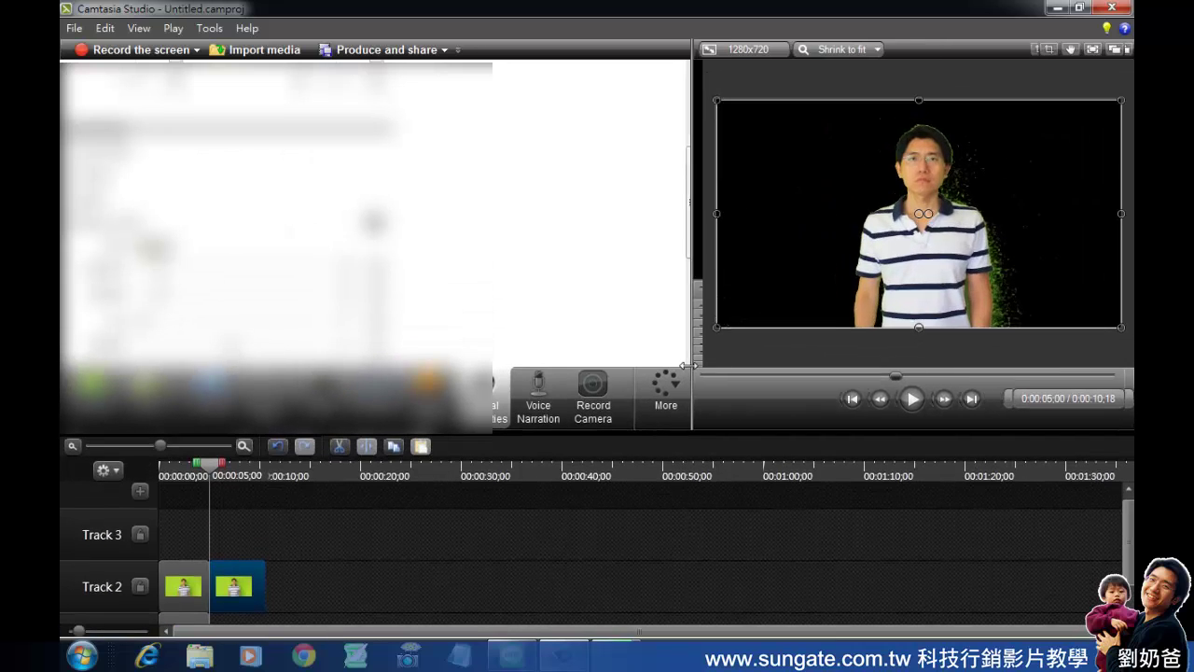
pyautogui.moveTo(746, 340); pyautogui.dragTo(527, 340)
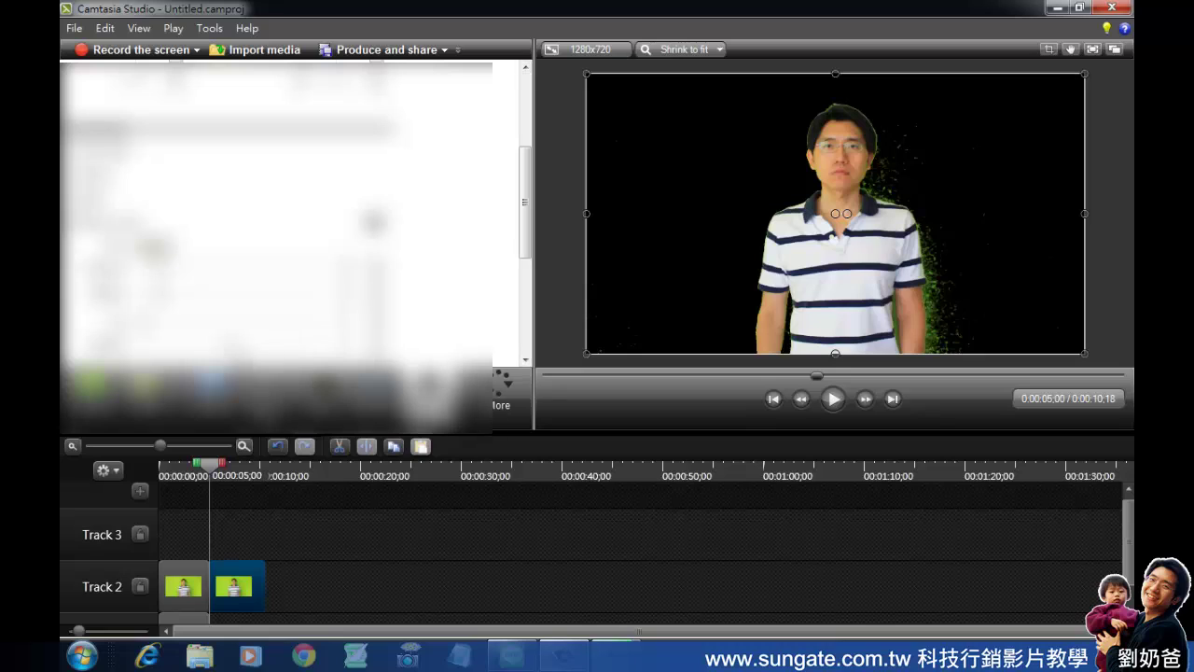
pyautogui.scroll(-2, 522, 249)
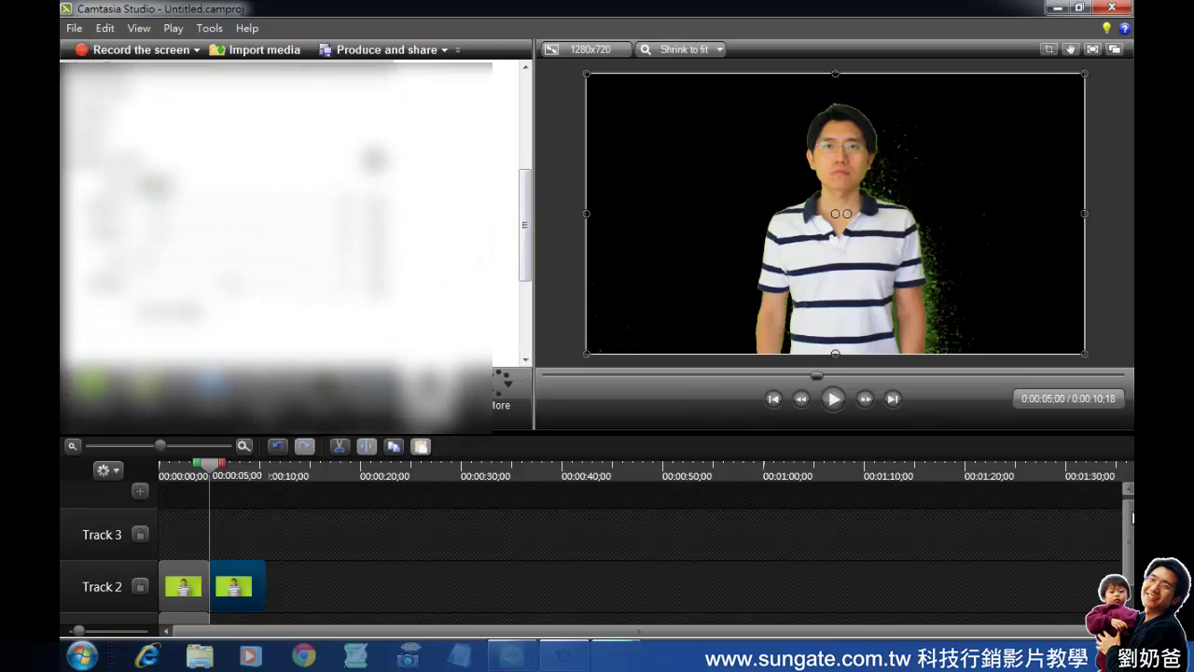
# Compare the untouched first part of the MVI_9555 clip at 3 seconds with the color-removed second part at 7 seconds.
pyautogui.moveTo(1131, 515); pyautogui.dragTo(1132, 547)
pyautogui.moveTo(231, 545)
pyautogui.mouseDown()
pyautogui.moveTo(195, 544)
pyautogui.moveTo(230, 548)
pyautogui.mouseUp()
pyautogui.moveTo(209, 474)
pyautogui.mouseDown()
pyautogui.moveTo(180, 474)
pyautogui.moveTo(234, 474)
pyautogui.moveTo(190, 473)
pyautogui.mouseUp()
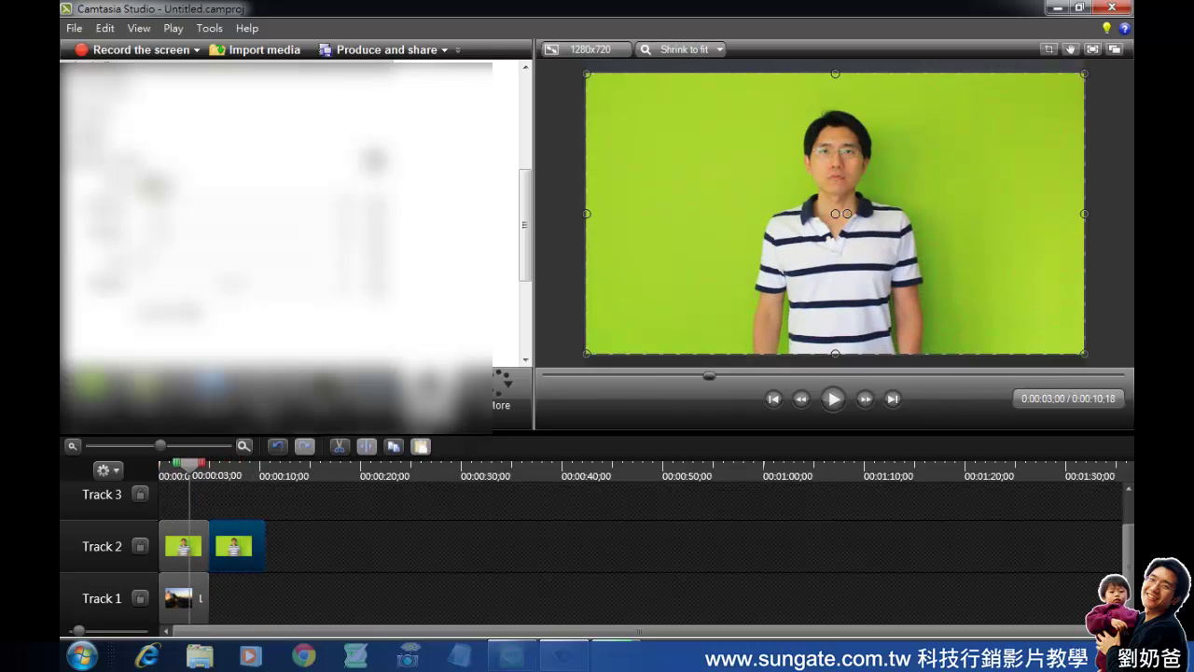
pyautogui.click(181, 541)
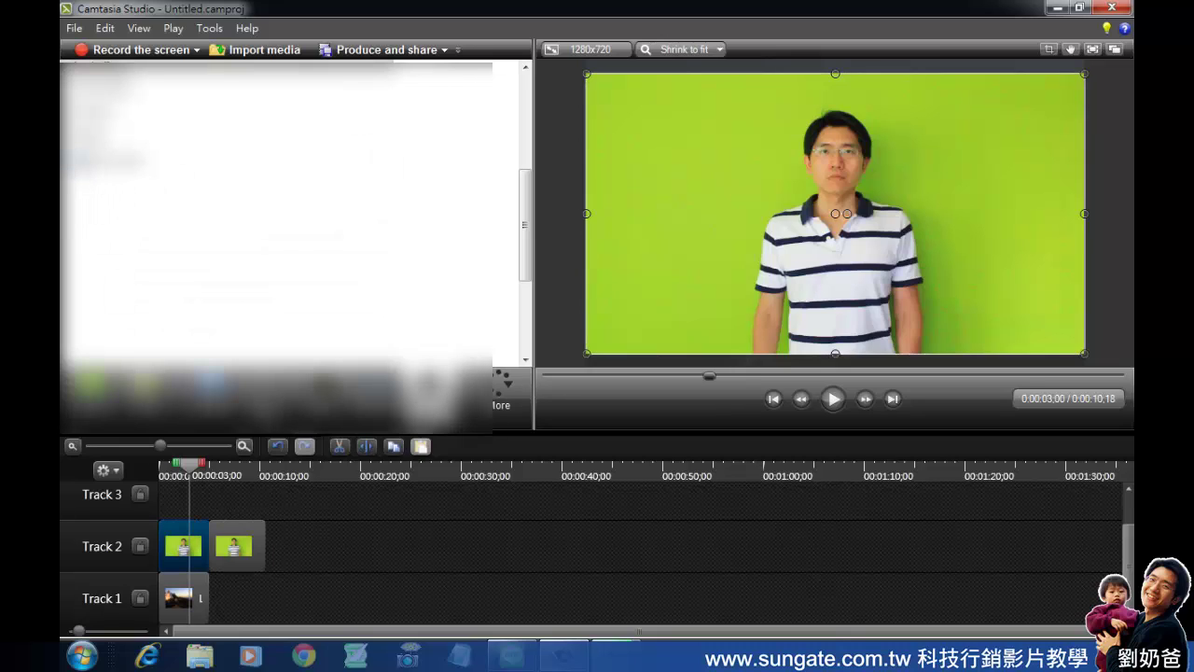
pyautogui.moveTo(198, 474); pyautogui.dragTo(234, 482)
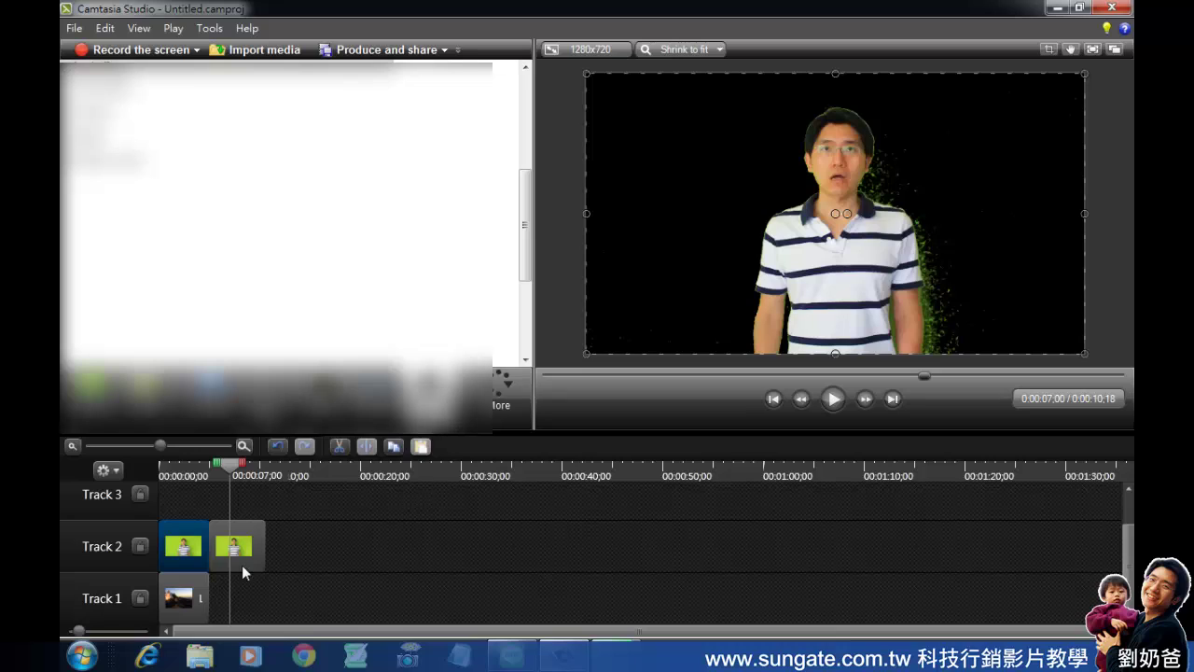
# Move the lighthouse clip on Track 1 beneath the second MVI_9555 part and play from 5 seconds to check the composite.
pyautogui.click(187, 600)
pyautogui.moveTo(191, 599); pyautogui.dragTo(235, 608)
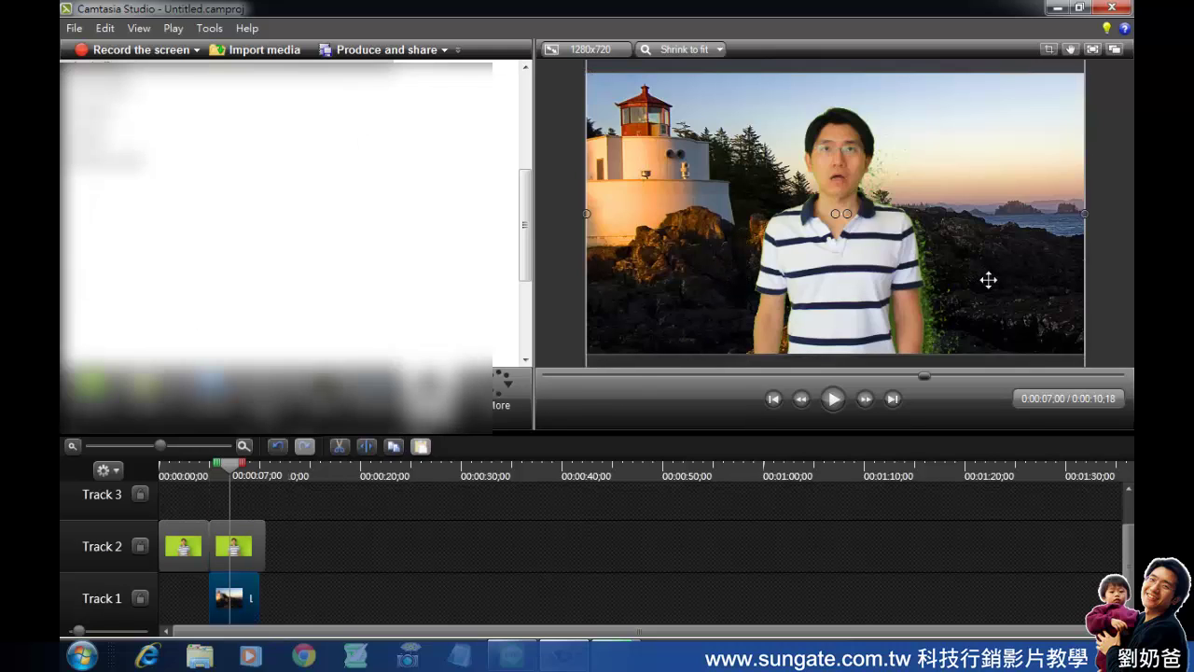
pyautogui.moveTo(234, 464); pyautogui.dragTo(210, 464)
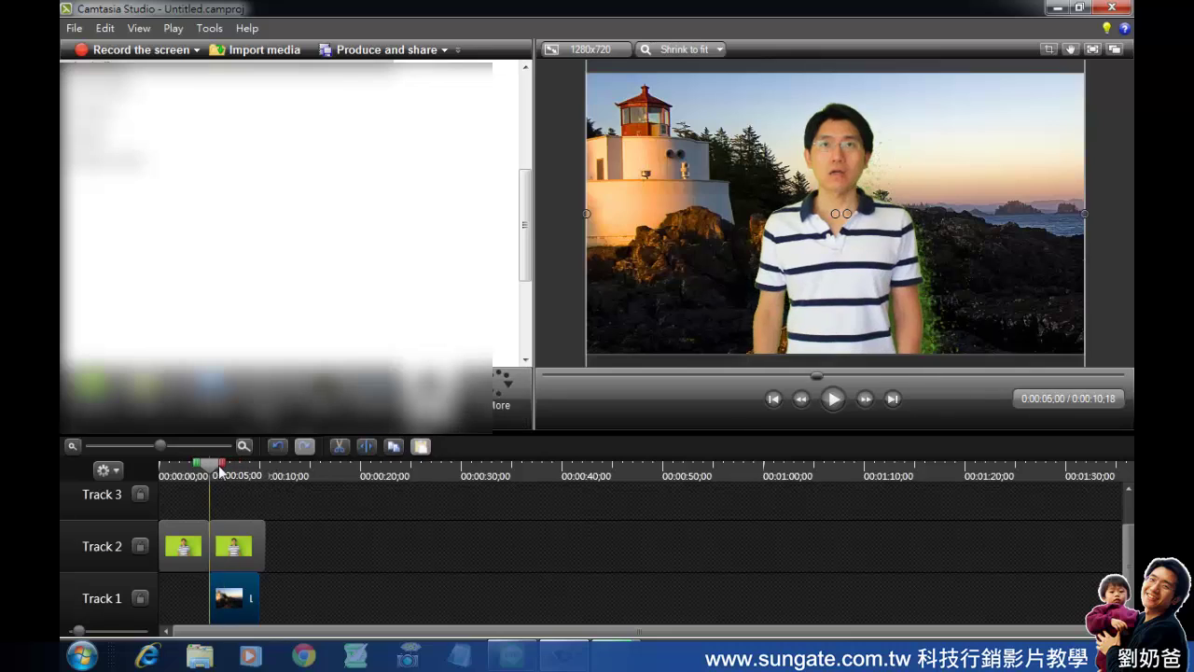
pyautogui.click(833, 399)
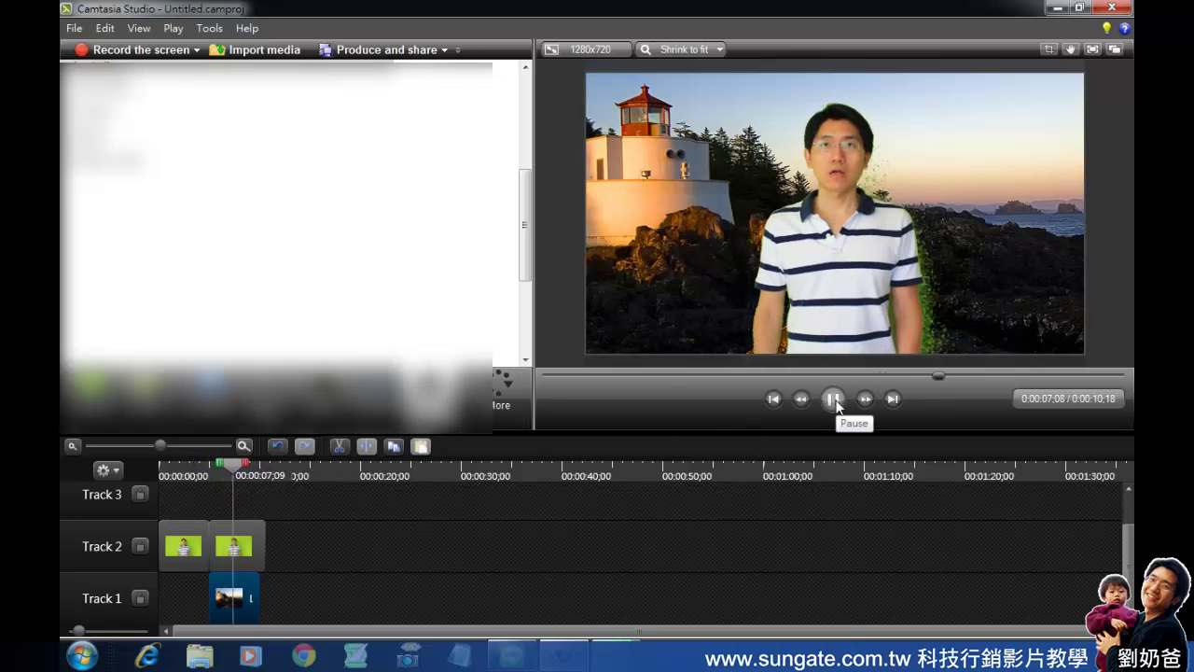
pyautogui.click(833, 399)
# Examine the edges around the person in the second MVI_9555 part against the shadowed green background of the first part at 3 seconds.
pyautogui.click(939, 350)
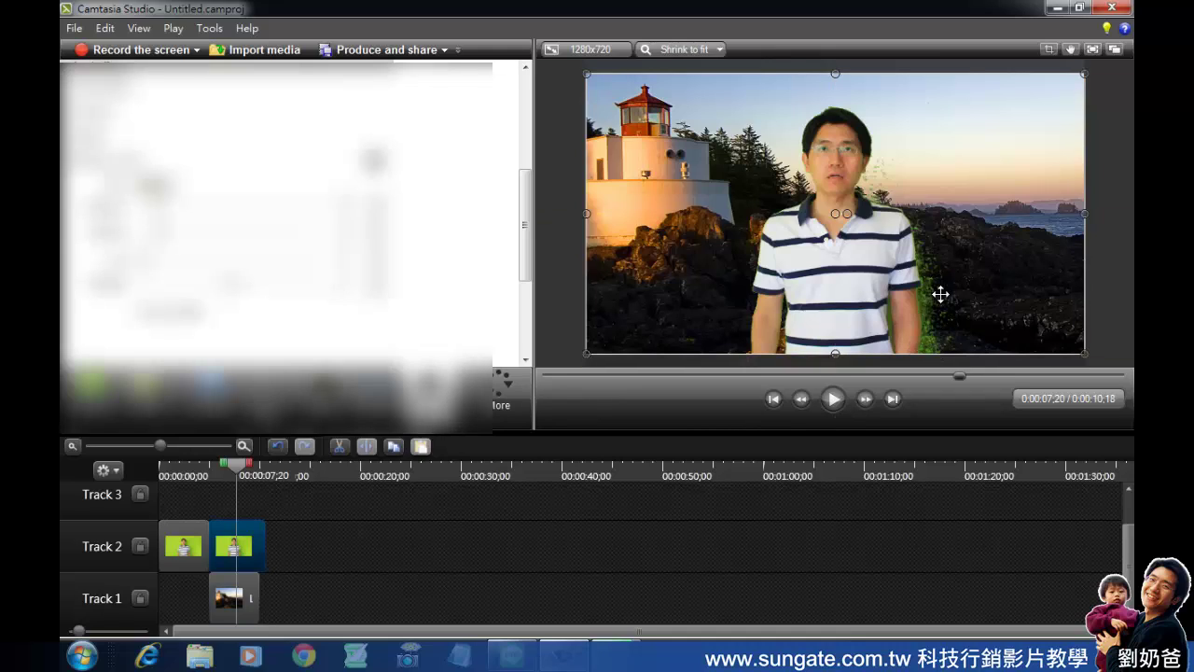
pyautogui.click(185, 551)
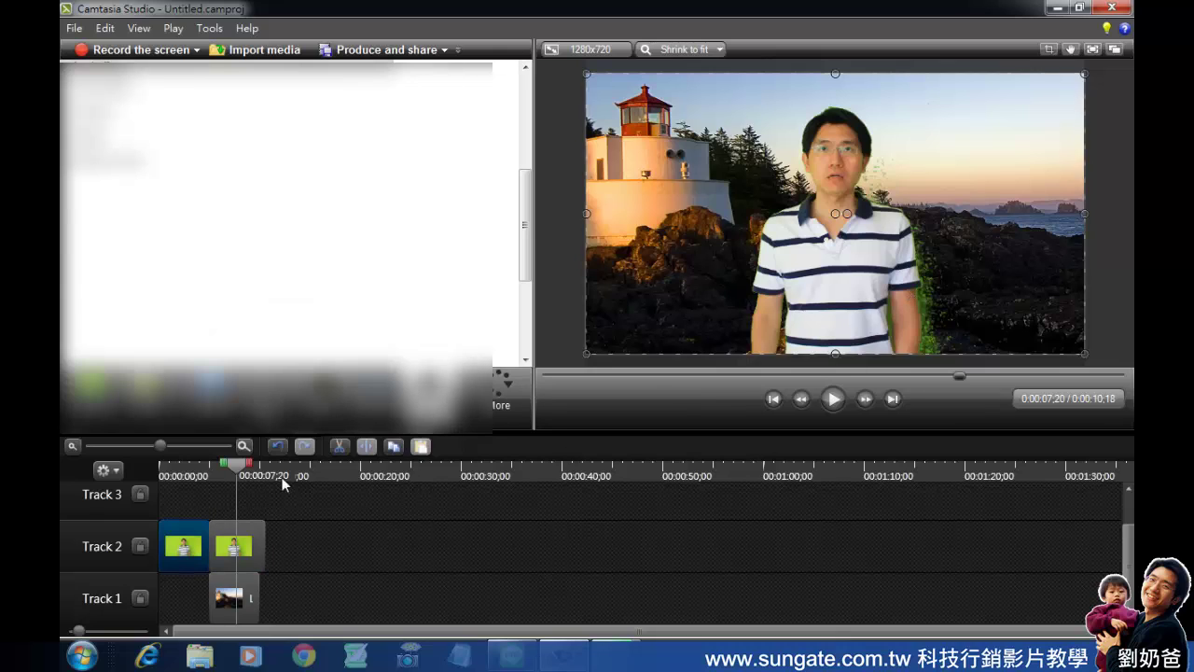
pyautogui.moveTo(237, 471); pyautogui.dragTo(190, 471)
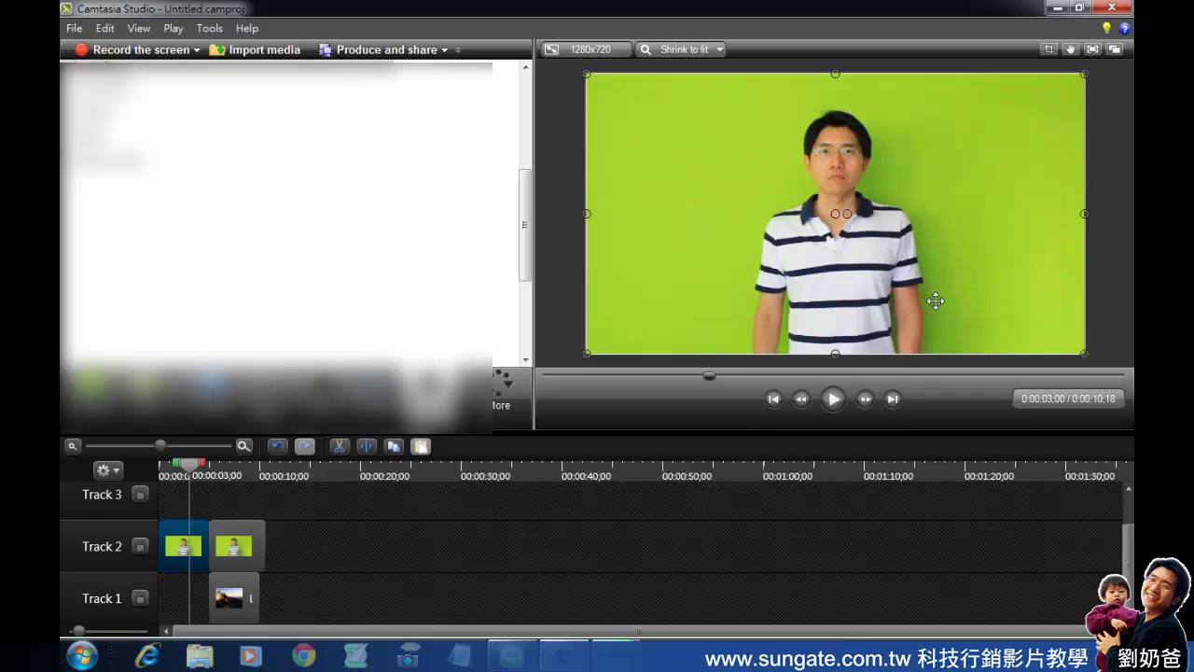
pyautogui.click(230, 545)
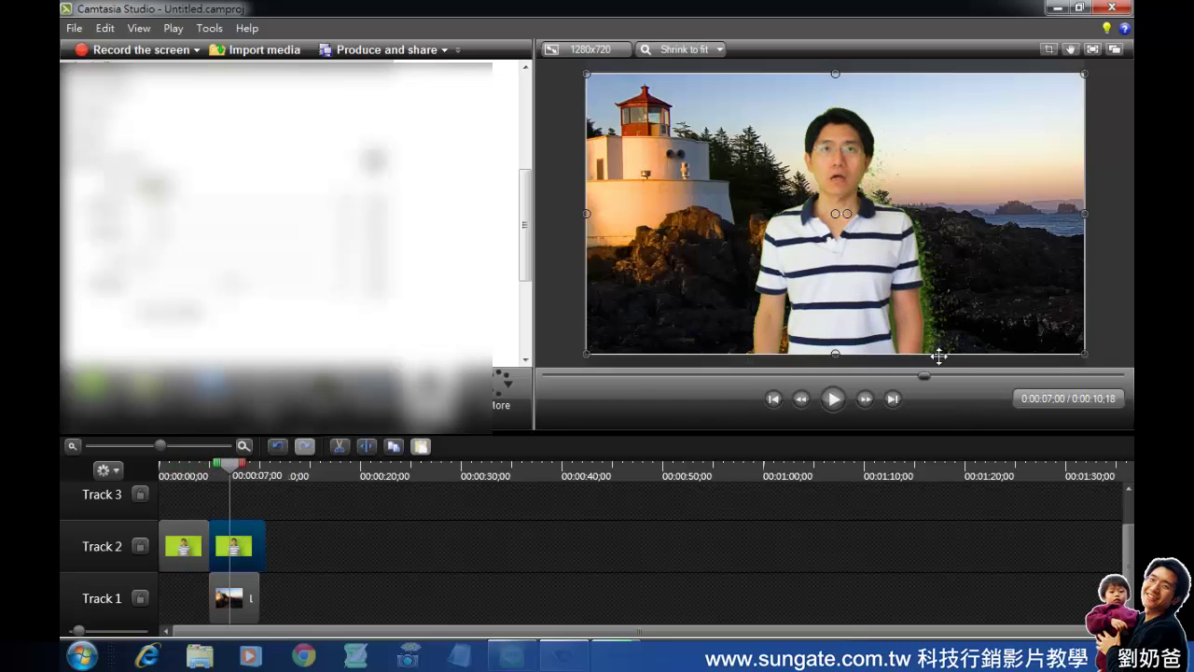